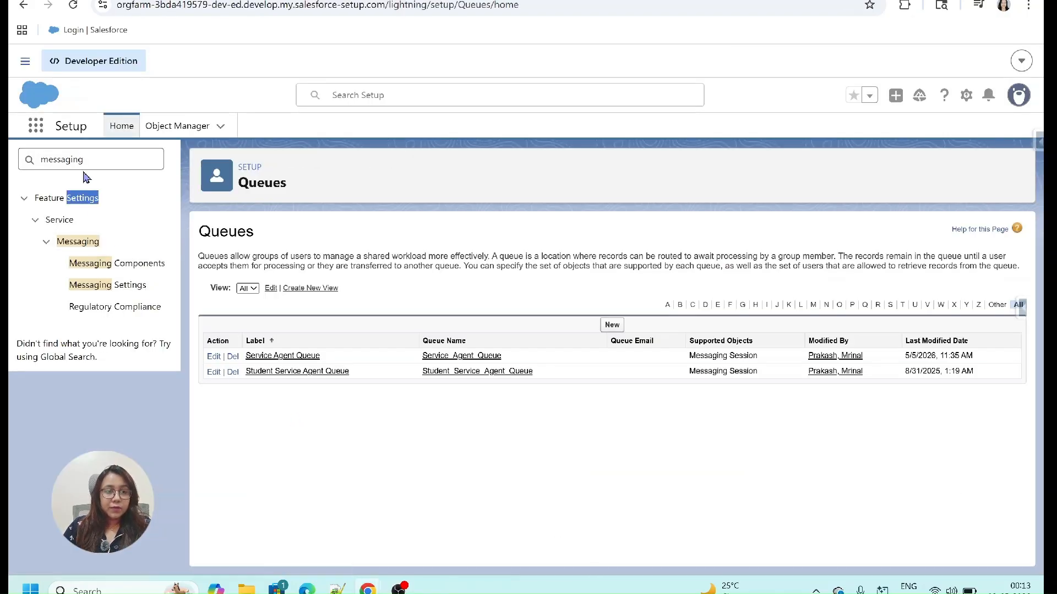
Step: Find Presence Statuses in Setup and open the Available status to check its status option and selected service channels
double_click(83, 160)
type("present")
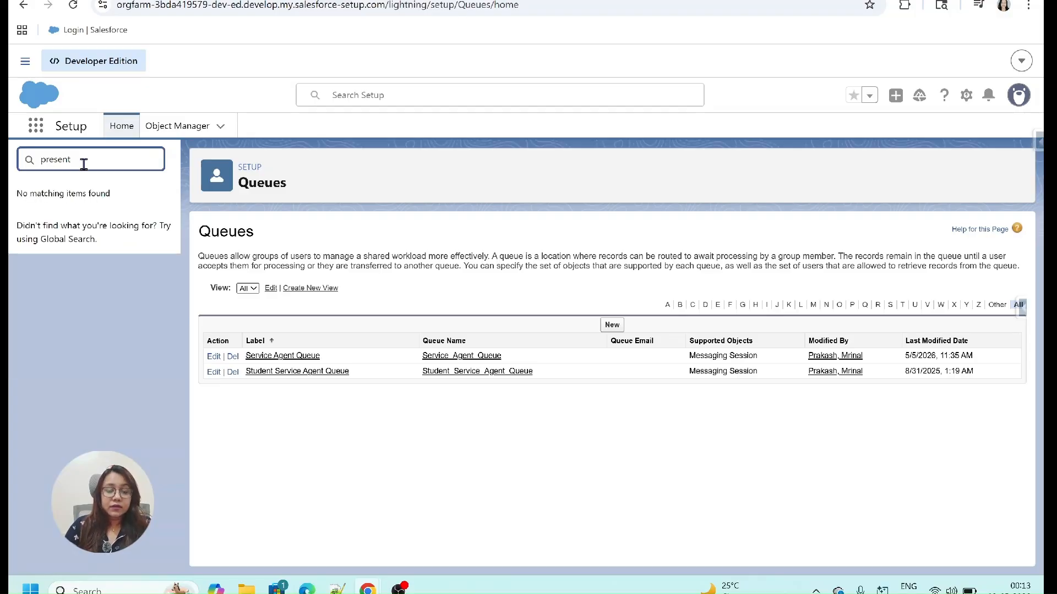
key("BackSpace")
left_click(83, 306)
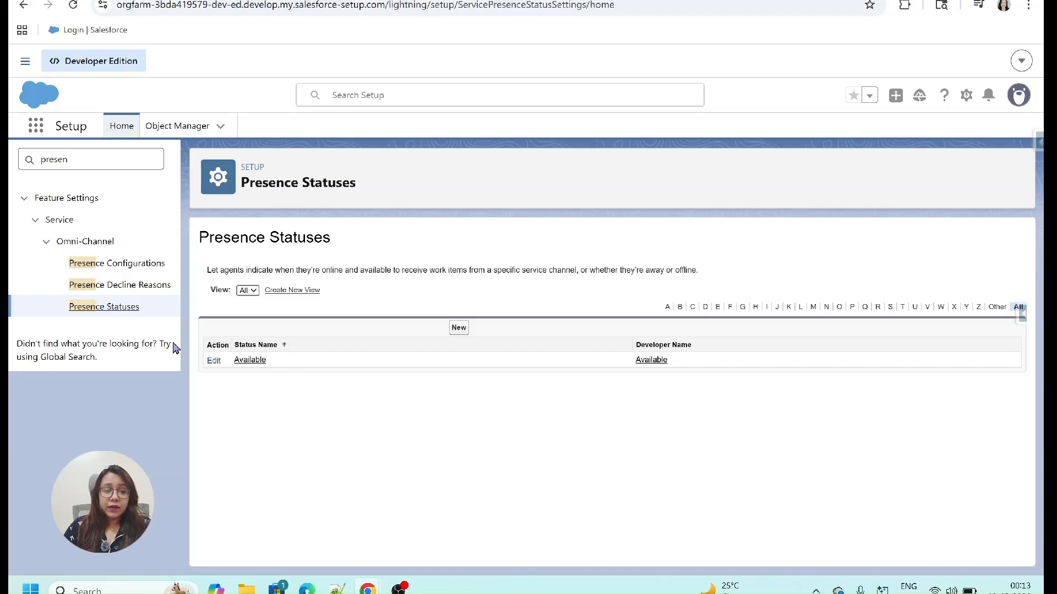
left_click(213, 361)
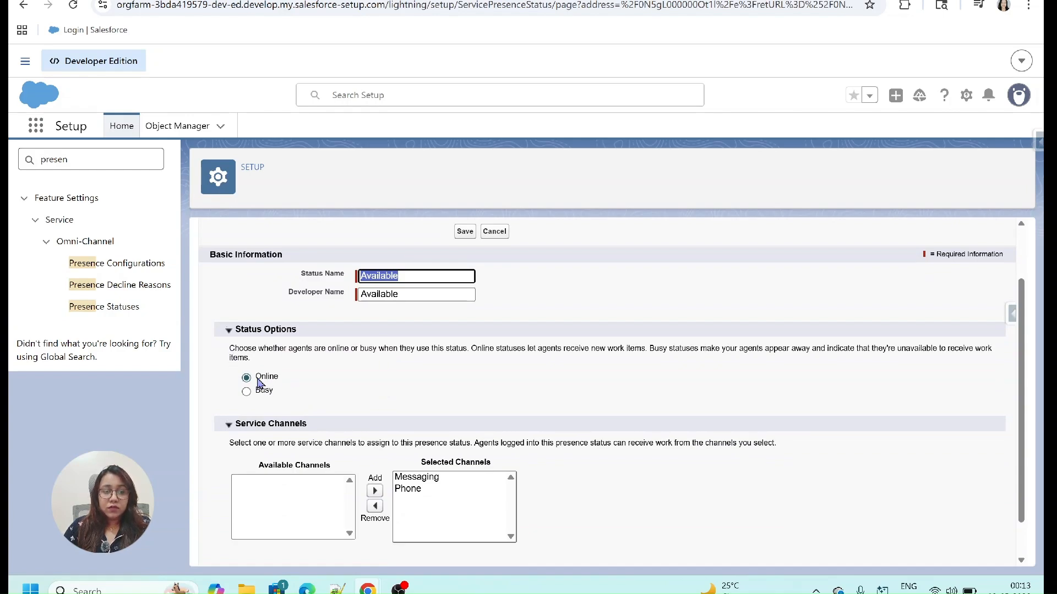
scroll(256, 452, "down", 2)
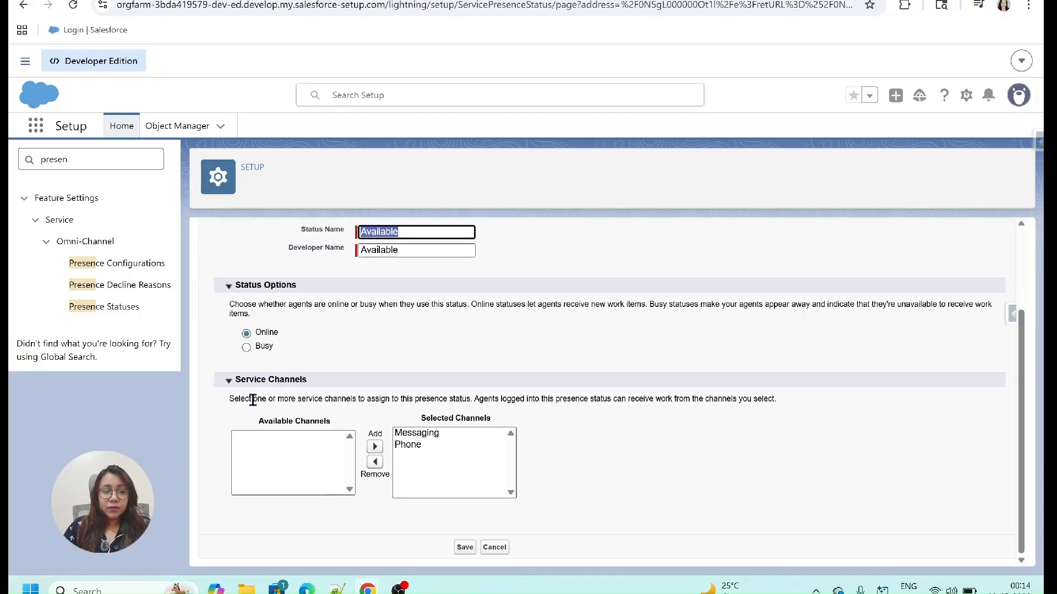
left_click(426, 439)
left_click(425, 444)
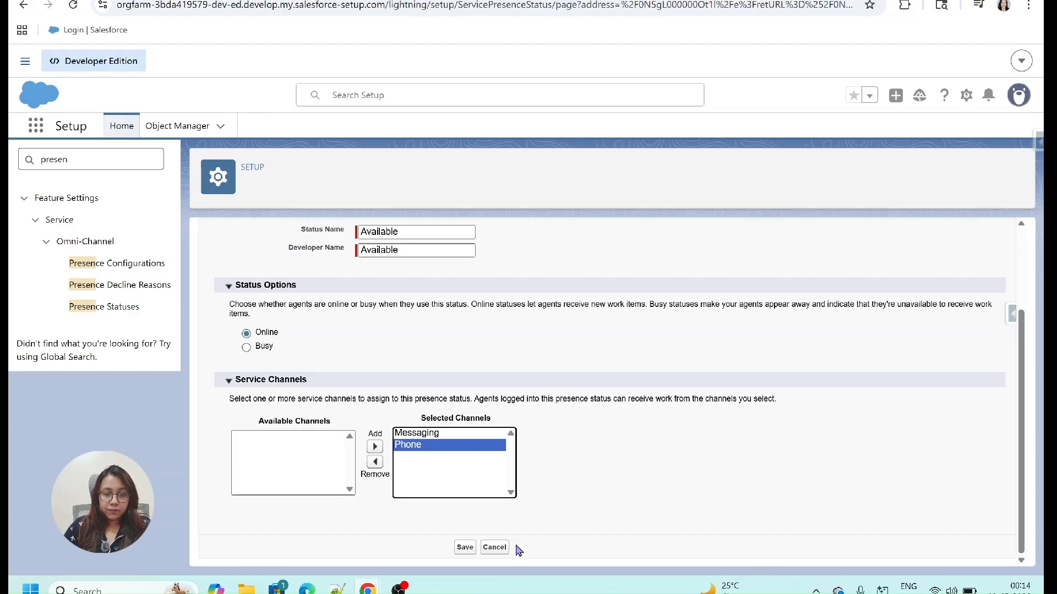
Step: Switch to the Canva steps slide, review step 6 on assigning presence status to both users, and return to Salesforce Setup
key("ctrl+Tab")
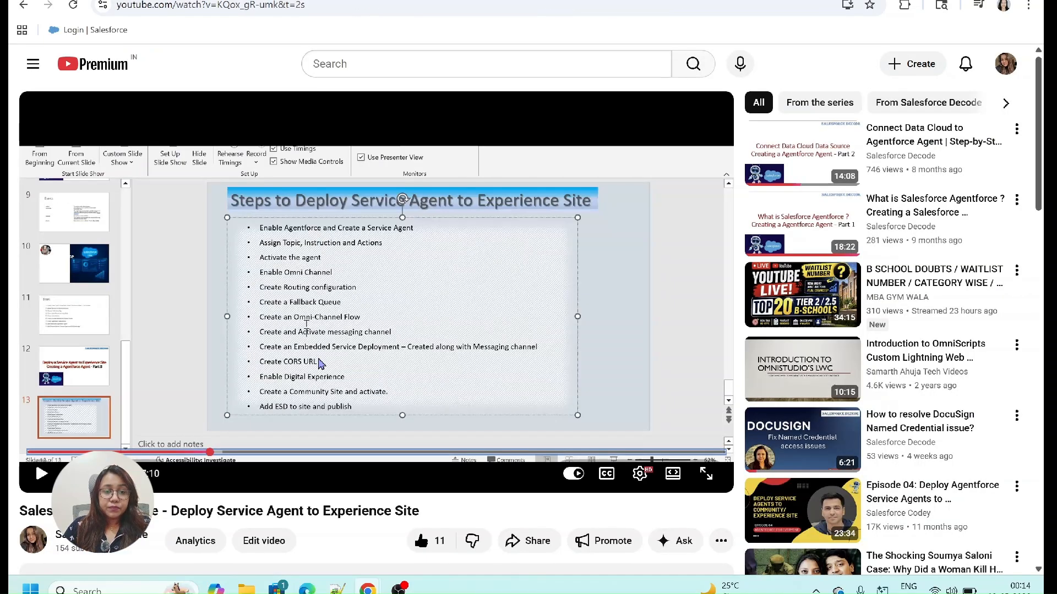
key("alt+Tab")
left_click(307, 588)
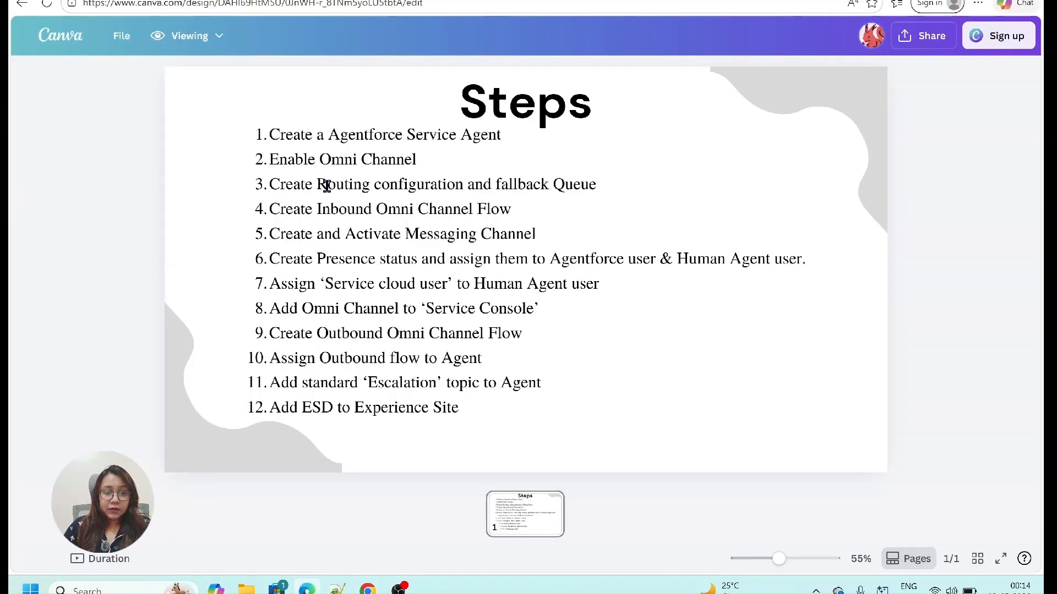
left_click_drag(322, 256, 429, 259)
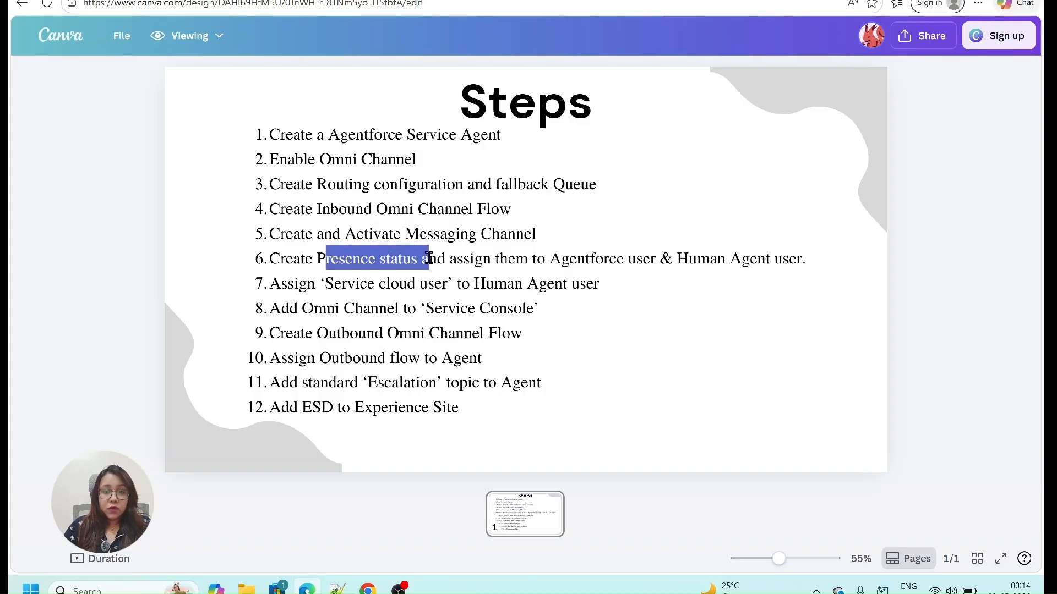
left_click(559, 259)
left_click_drag(557, 258, 804, 274)
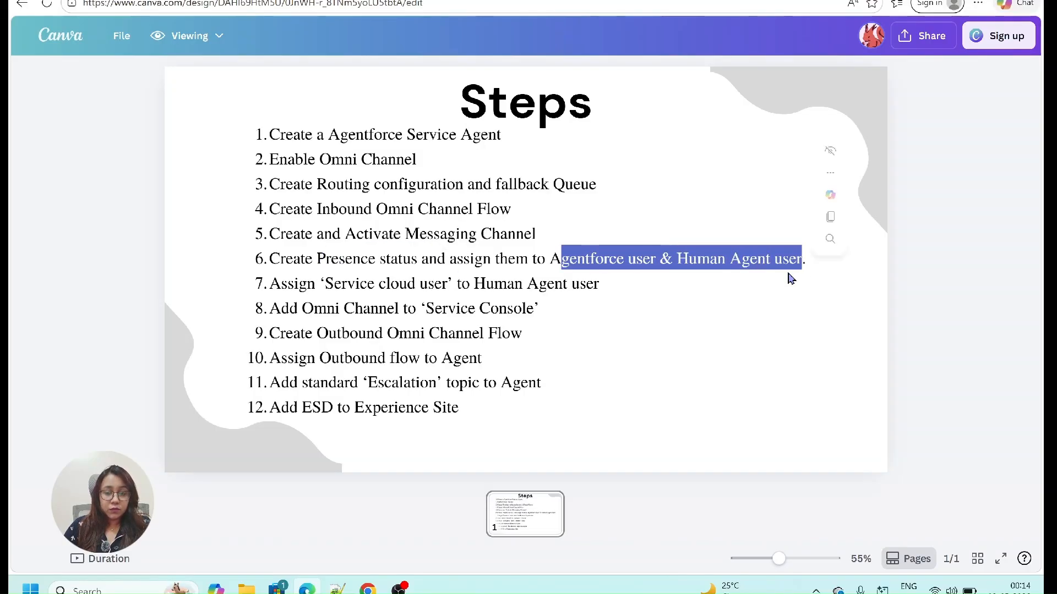
mouse_move(368, 588)
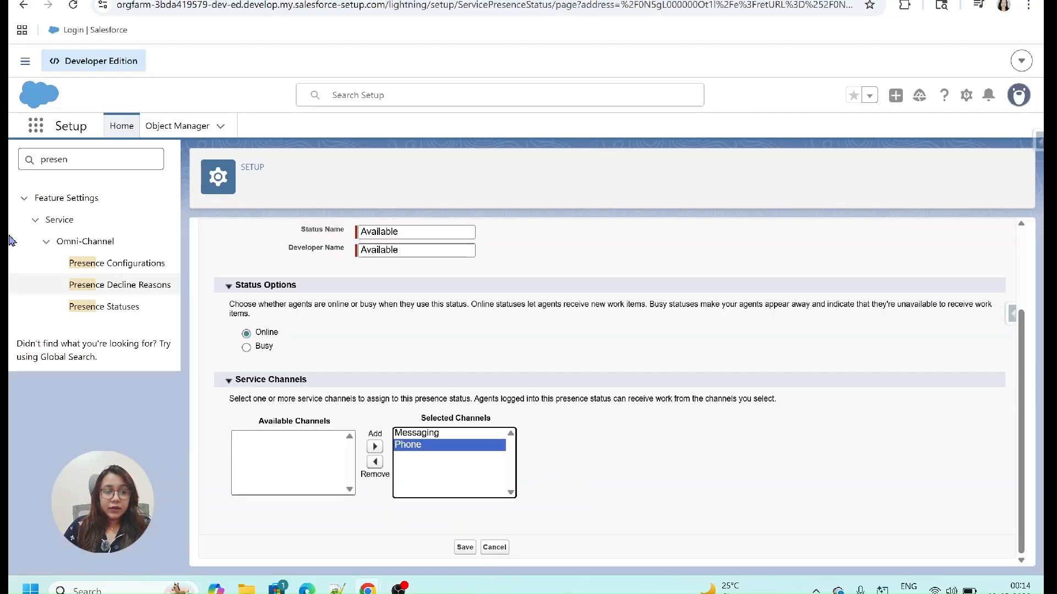
left_click(507, 440)
Step: Create and save a new permission set labelled "Agent Perm set"
double_click(65, 156)
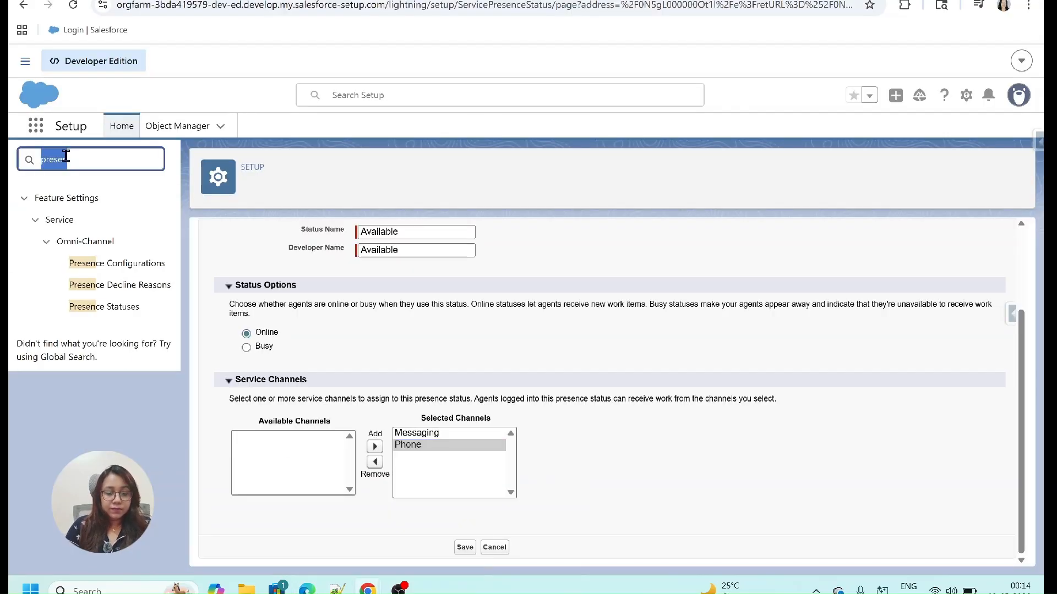
type("permission set")
left_click(77, 241)
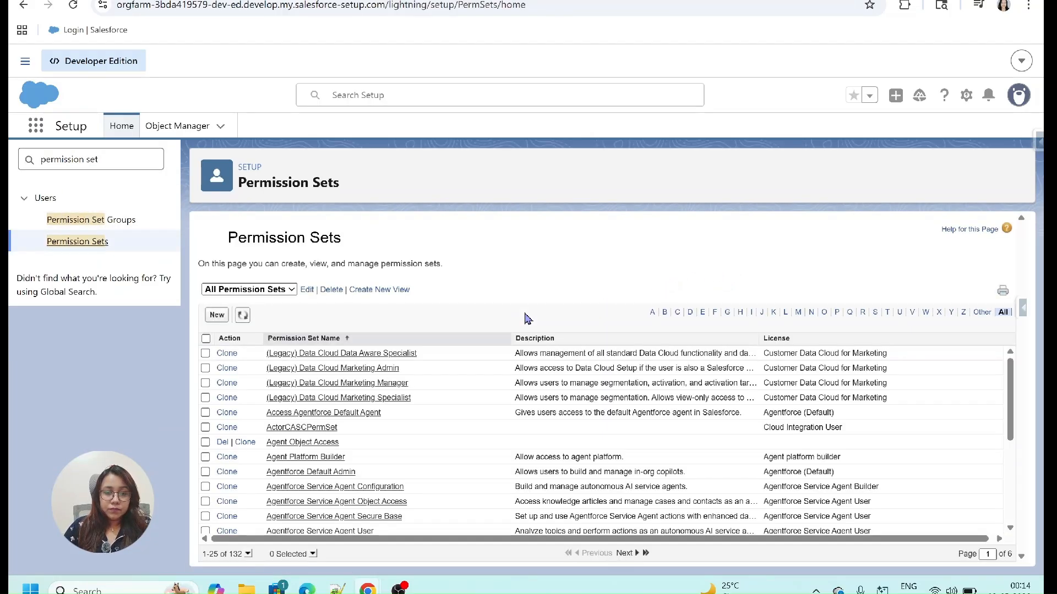
left_click(217, 315)
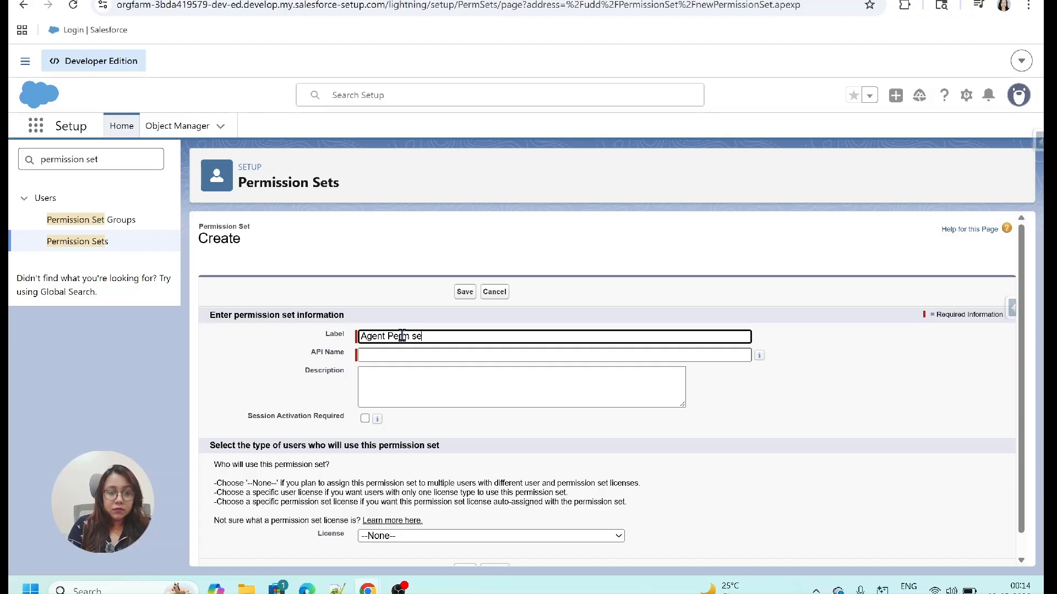
left_click(440, 385)
scroll(441, 366, "down", 1)
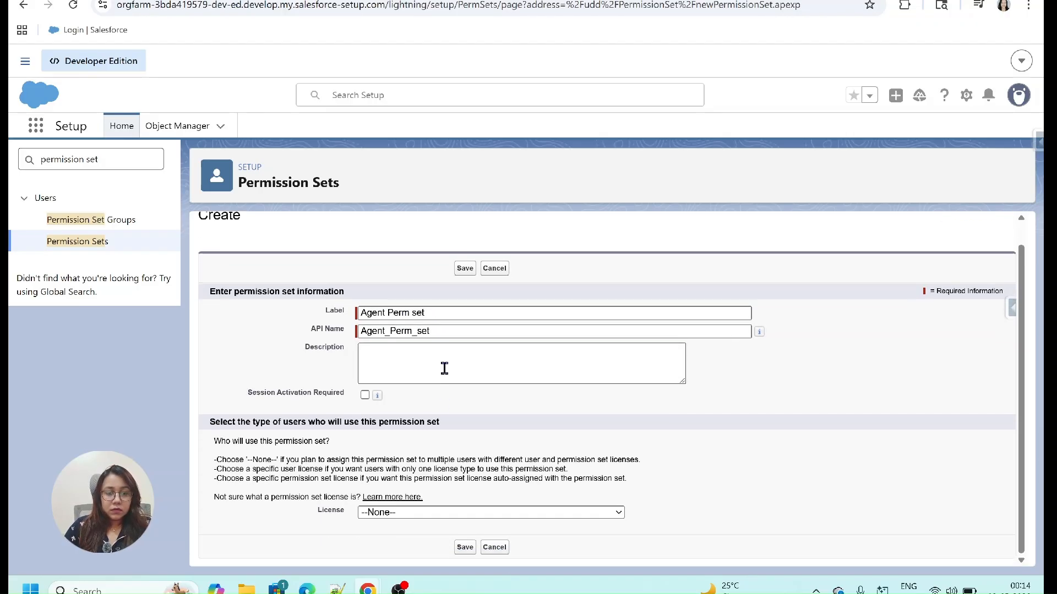
left_click(457, 549)
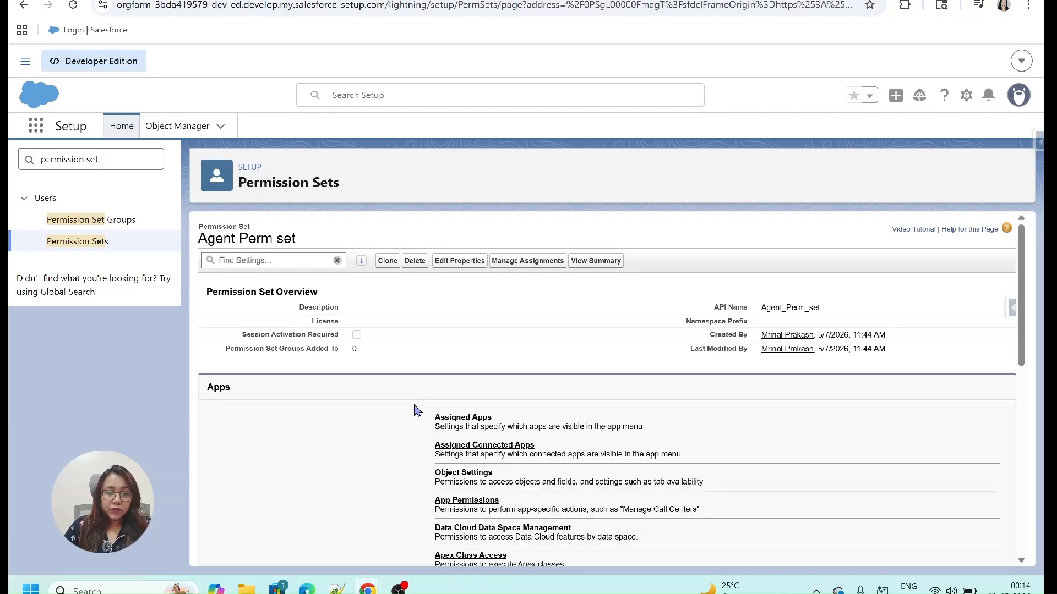
Step: Enable the Available status under Service Presence Statuses Access for Agent Perm set and save it
scroll(416, 410, "down", 6)
scroll(475, 456, "down", 1)
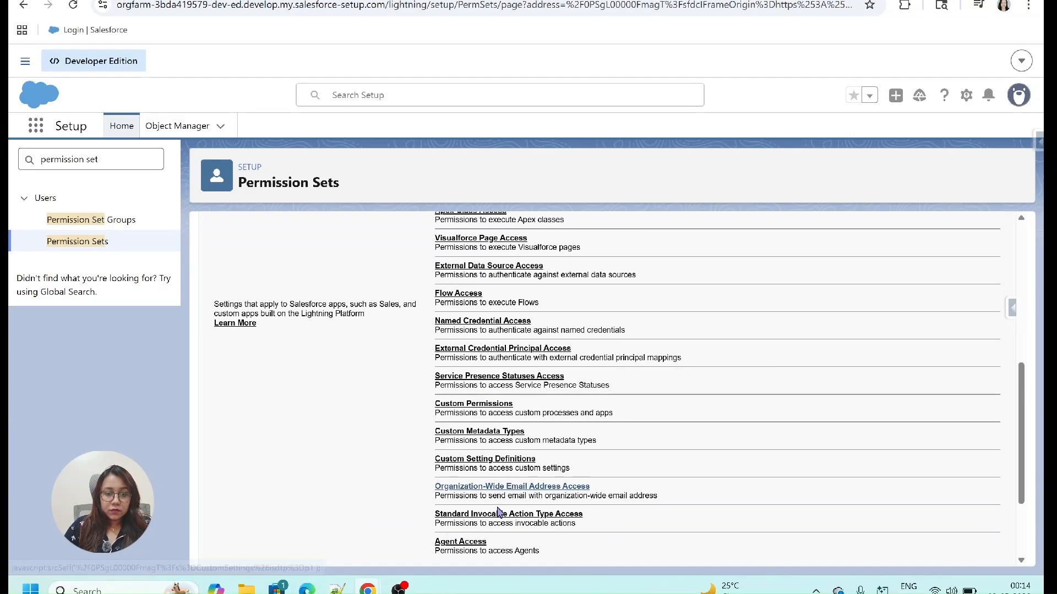
scroll(475, 494, "up", 1)
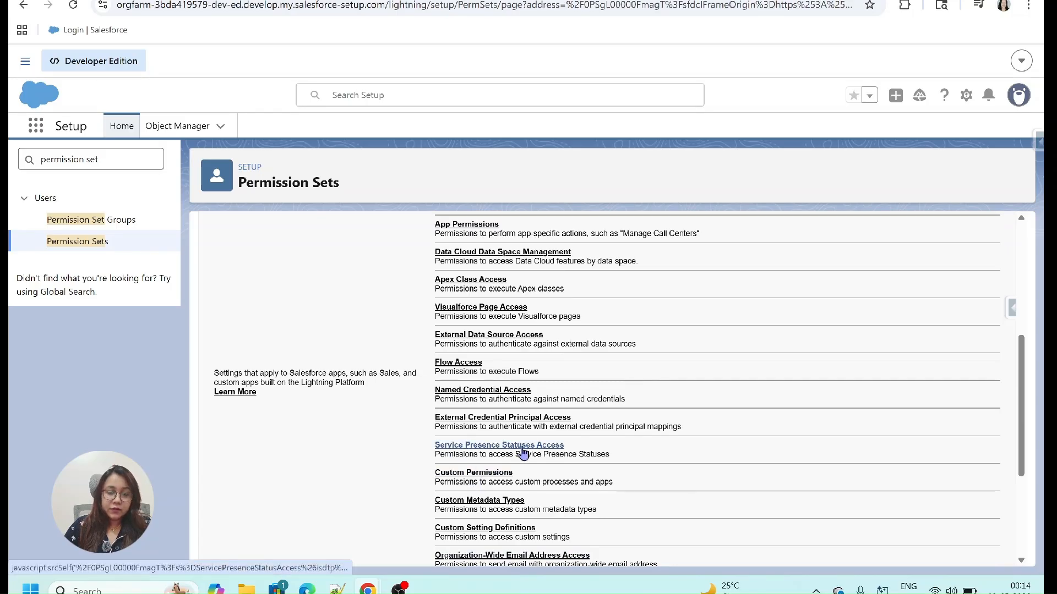
left_click(522, 452)
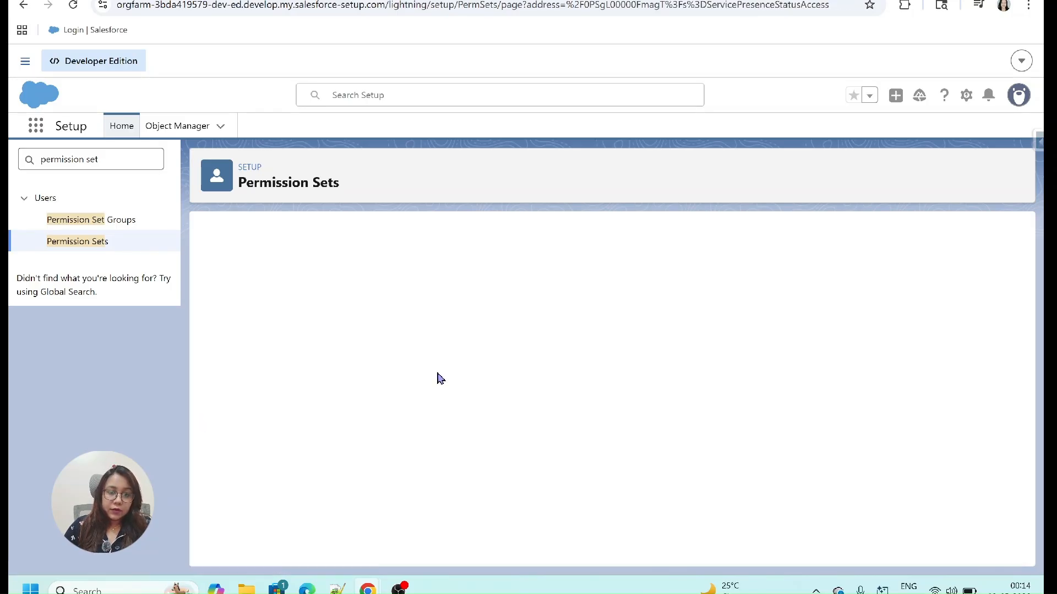
left_click(467, 389)
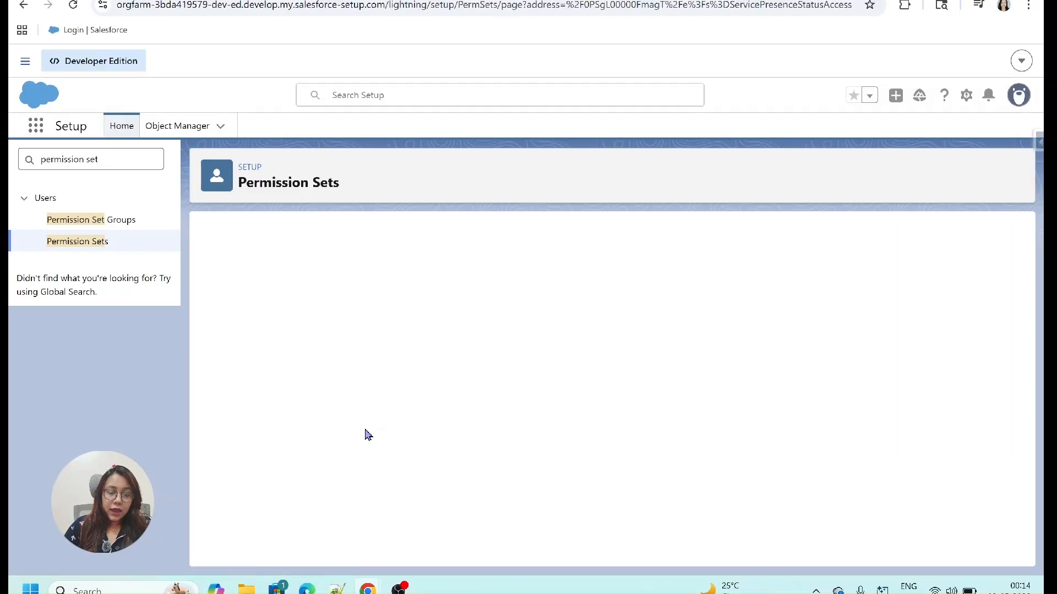
left_click(271, 430)
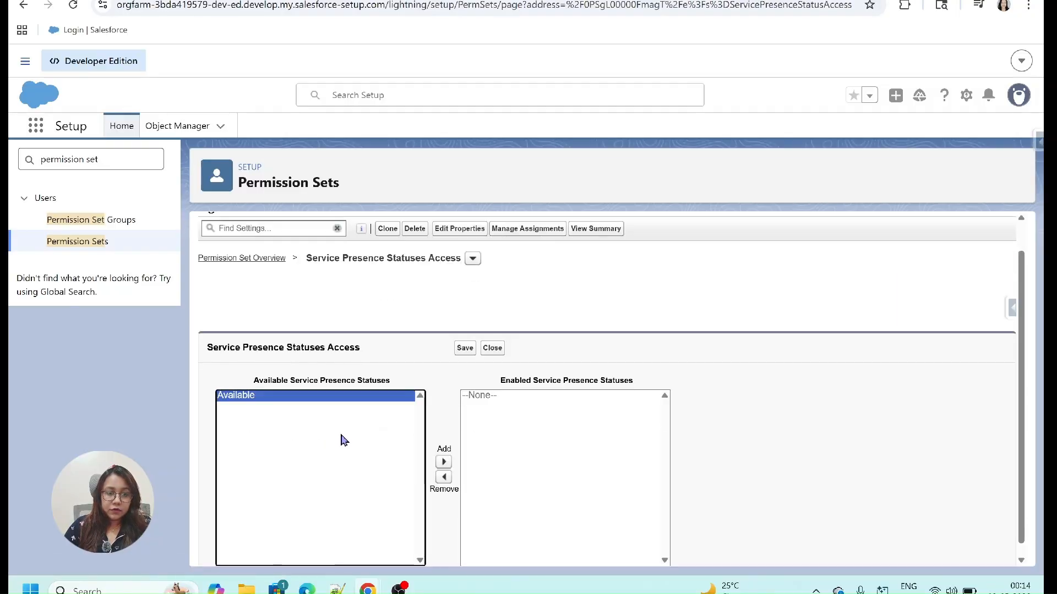
left_click(444, 462)
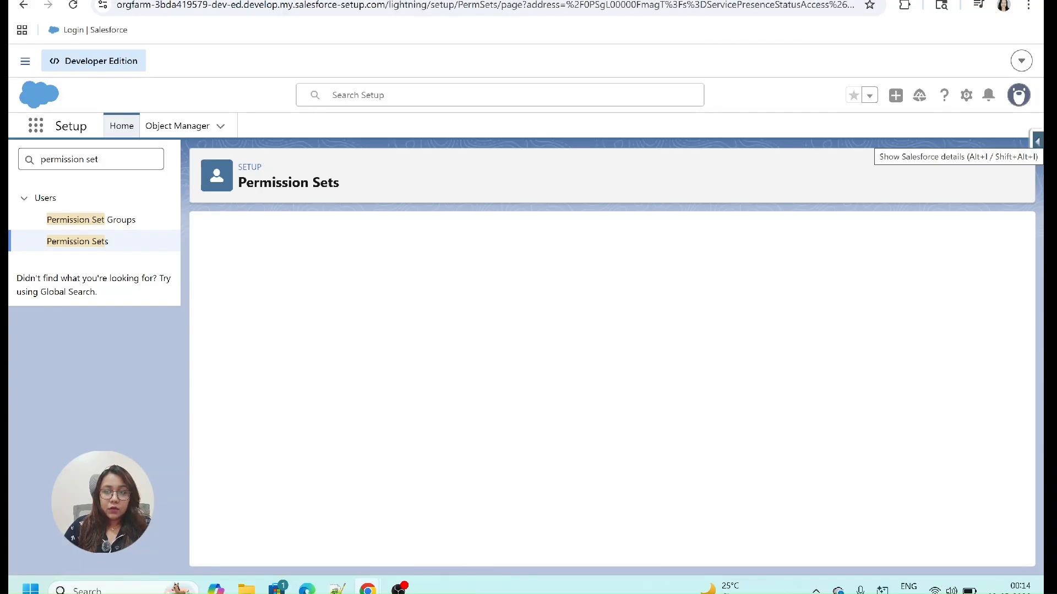
Step: Search Setup for "eins" and open the first EinsteinServiceAgent User record
left_click(1038, 141)
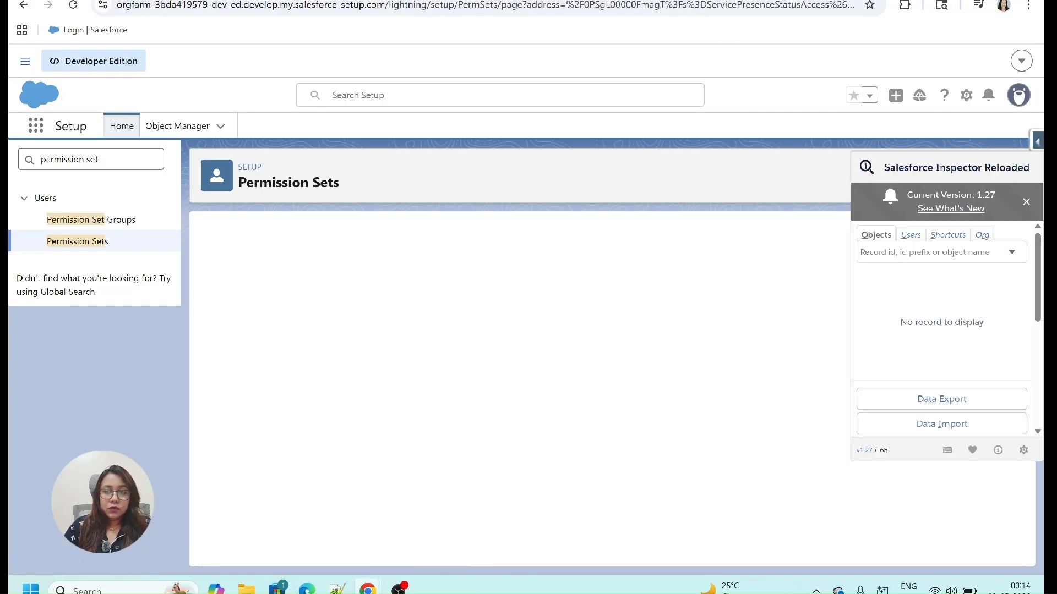
left_click(451, 97)
type("eint")
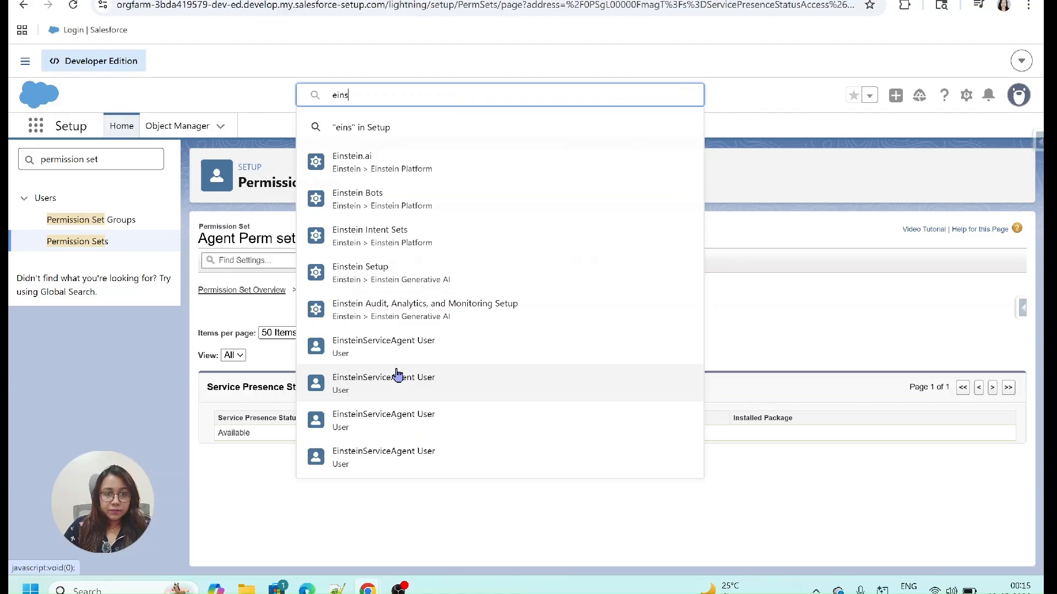
left_click(388, 349)
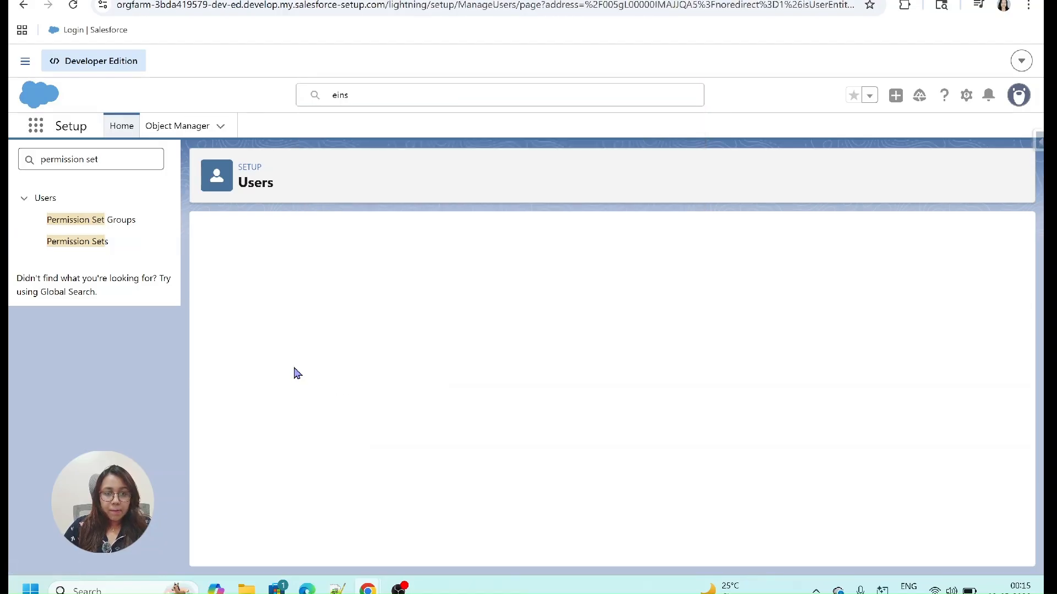
Step: Assign Agent Perm set to the second EinsteinServiceAgent User in the search suggestions and save the permission set assignments
left_click(398, 95)
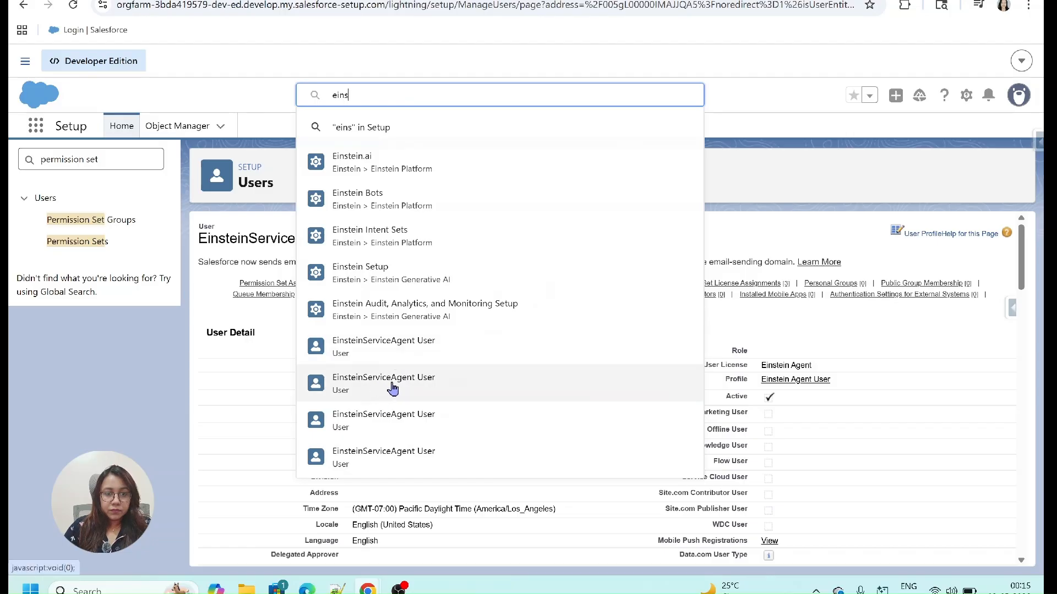
left_click(379, 388)
scroll(502, 381, "down", 3)
scroll(502, 381, "down", 10)
left_click(484, 236)
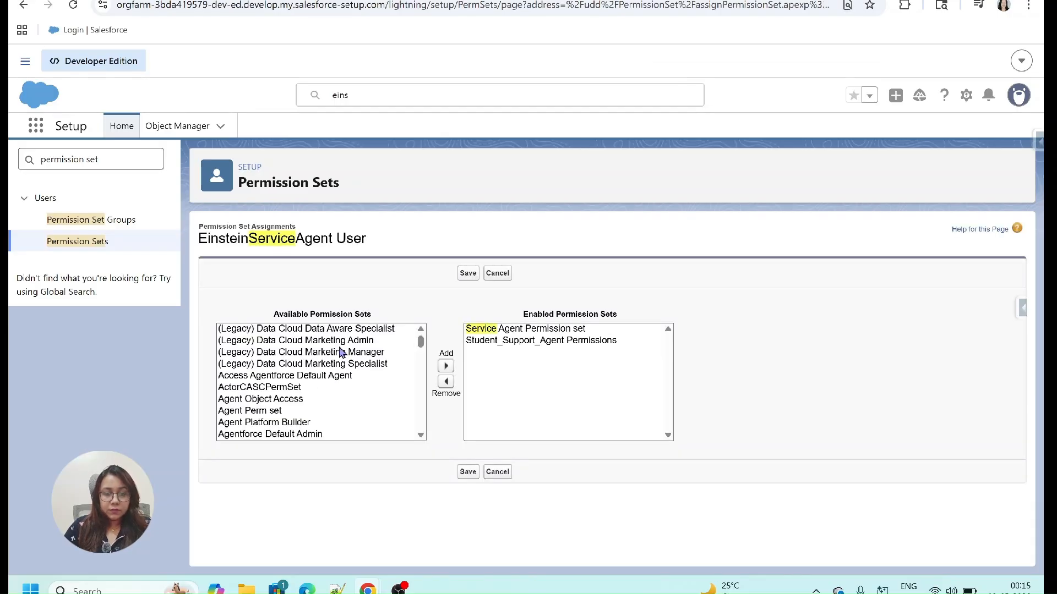
key("ctrl+f")
type("perm se")
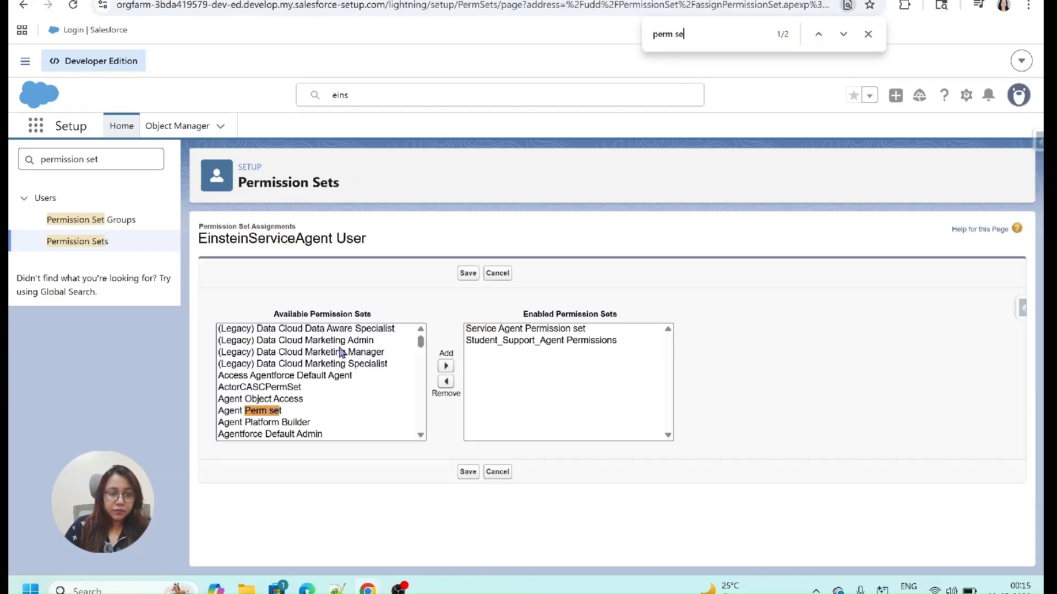
left_click(272, 412)
left_click(445, 366)
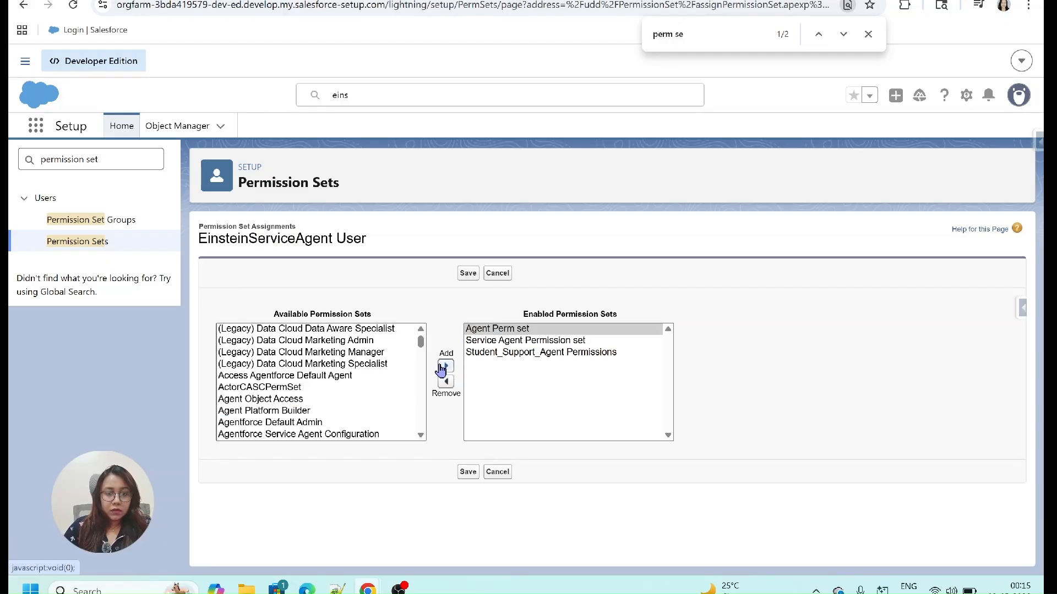
left_click(461, 282)
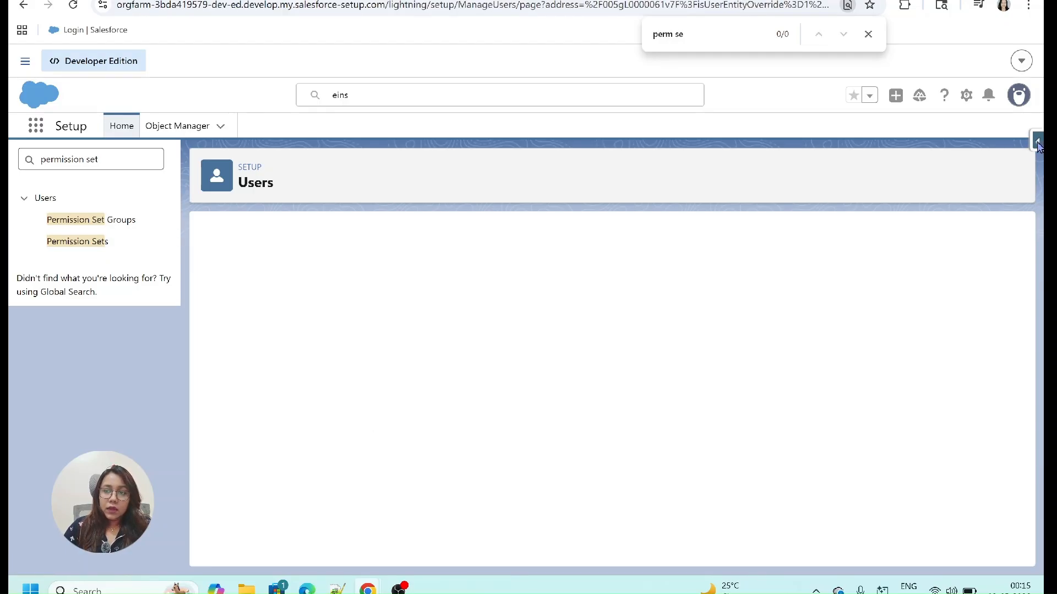
Step: Look up the System Administrator user by name in Salesforce Inspector Reloaded and open their user details
left_click(1037, 143)
left_click(912, 236)
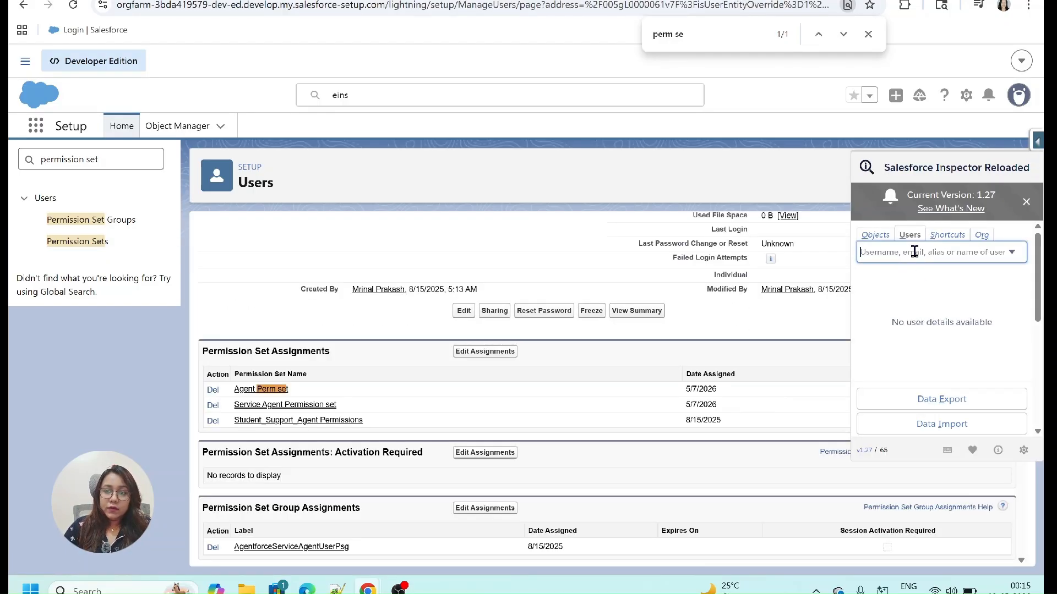
type("mrina")
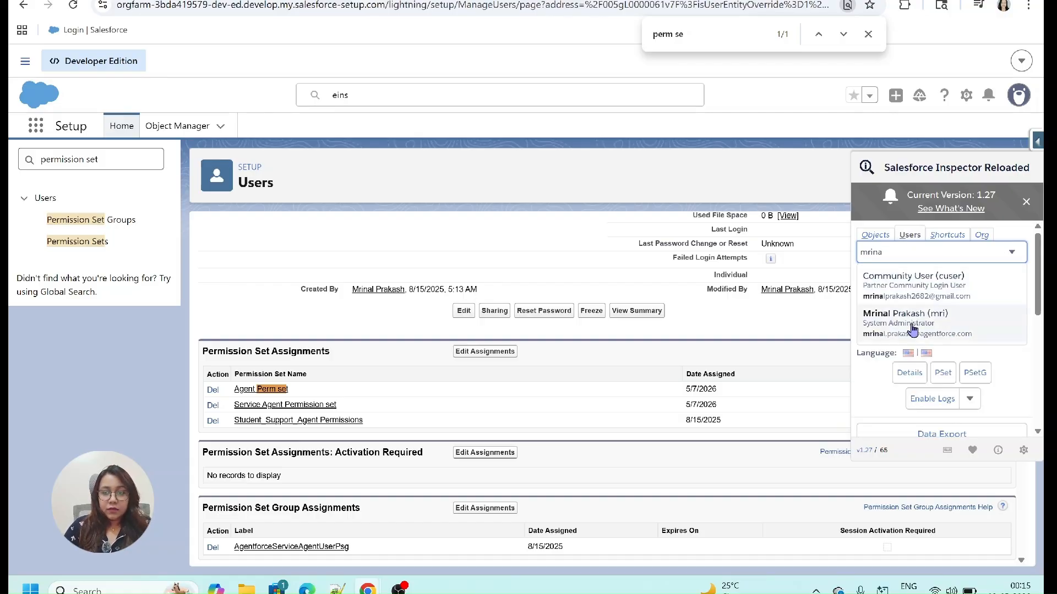
left_click(914, 306)
left_click(909, 372)
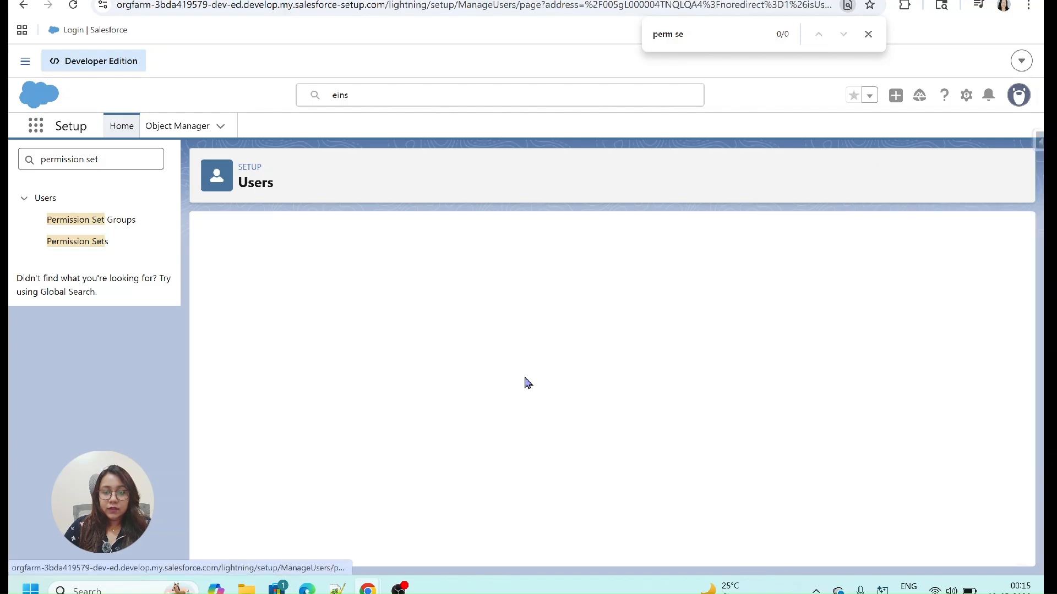
Step: Assign Agent Perm set to the System Administrator user and save that user's permission set assignments
left_click(868, 34)
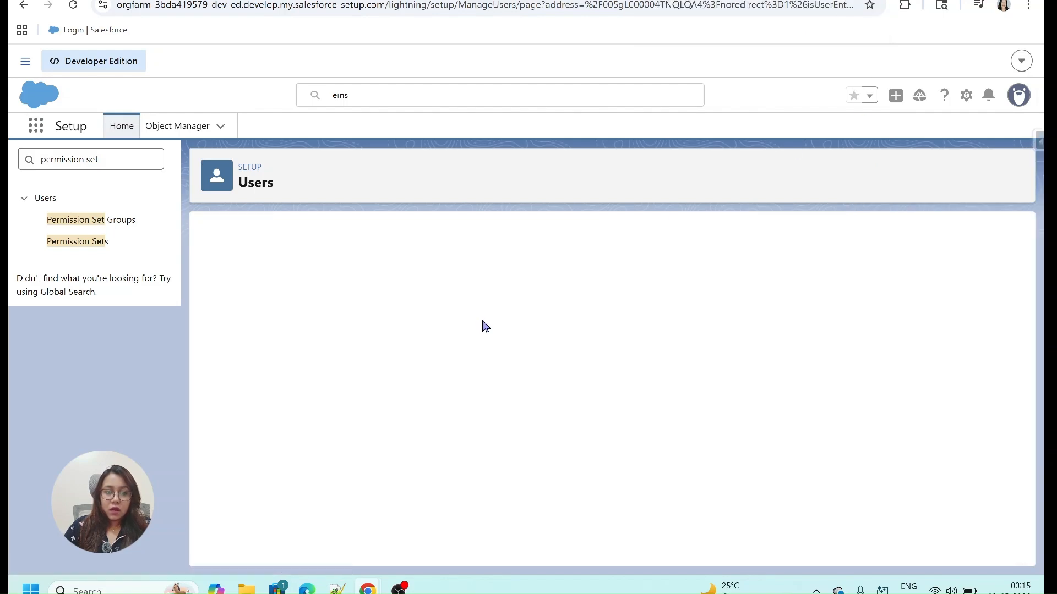
scroll(373, 416, "down", 5)
scroll(373, 417, "down", 10)
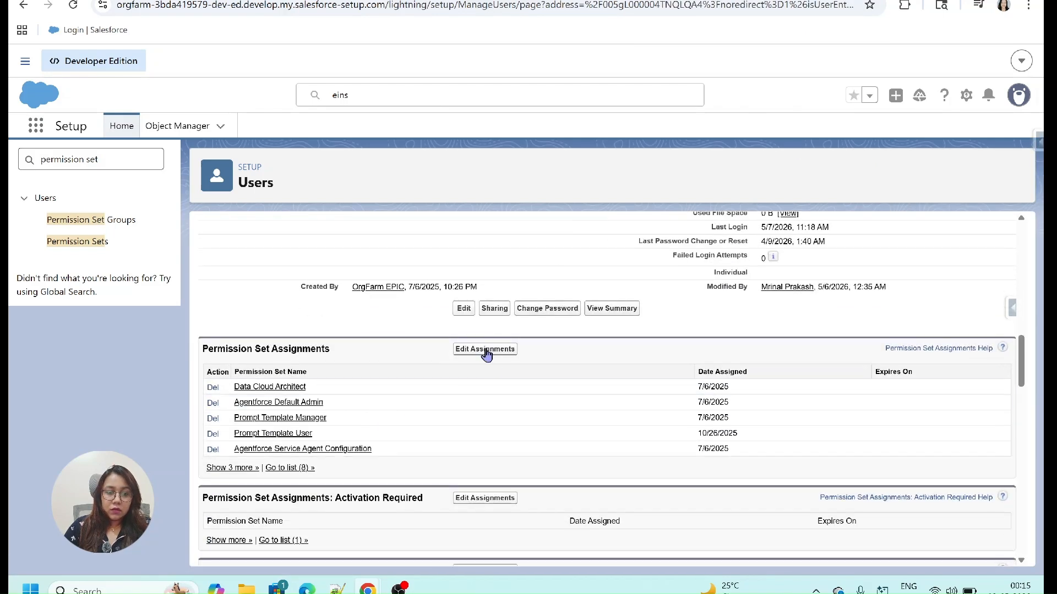
left_click(487, 351)
key("ctrl+f")
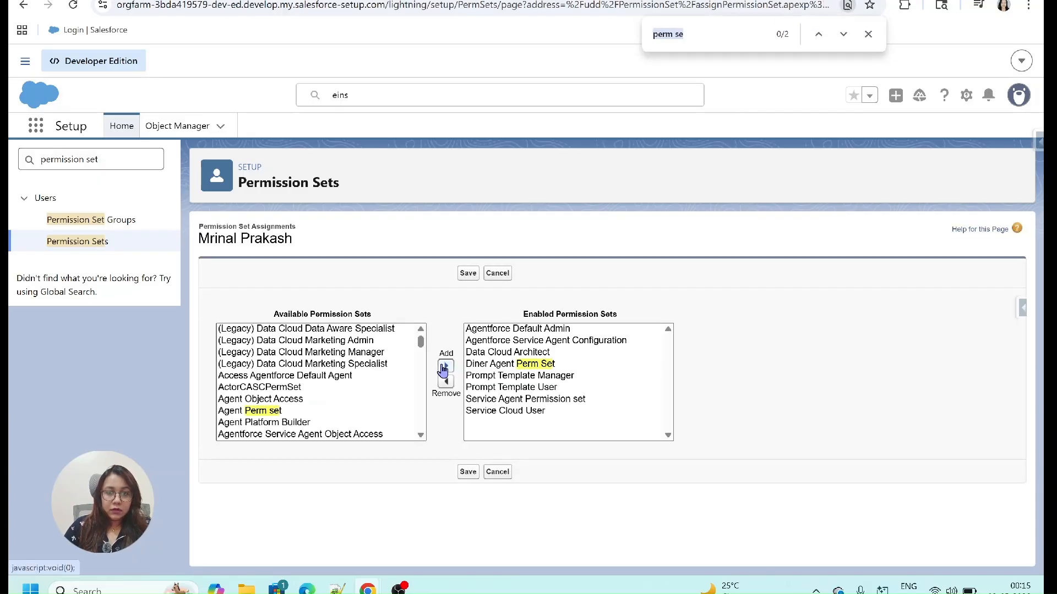
left_click(235, 412)
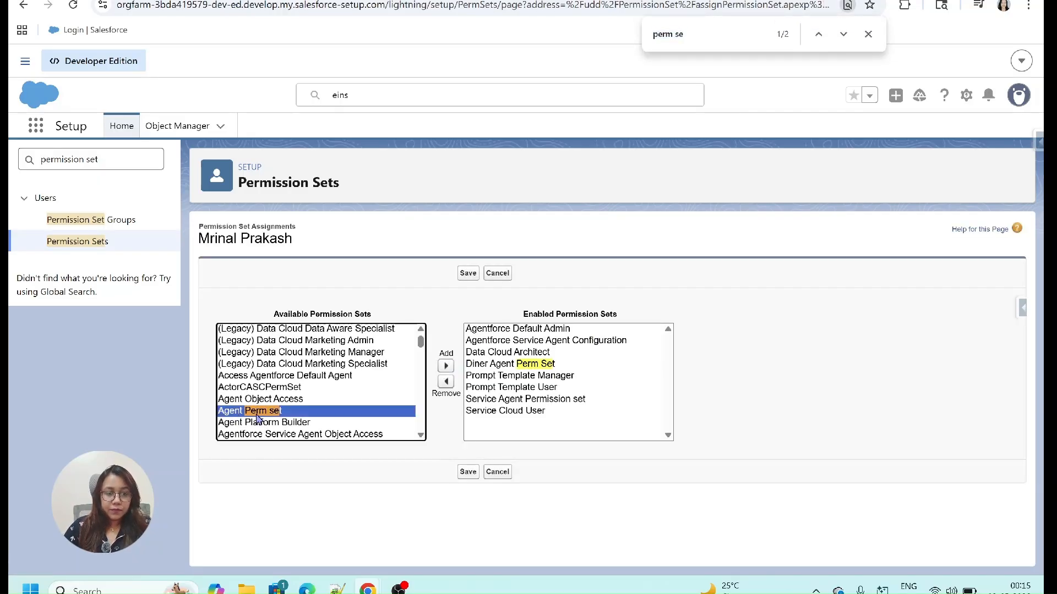
left_click(445, 366)
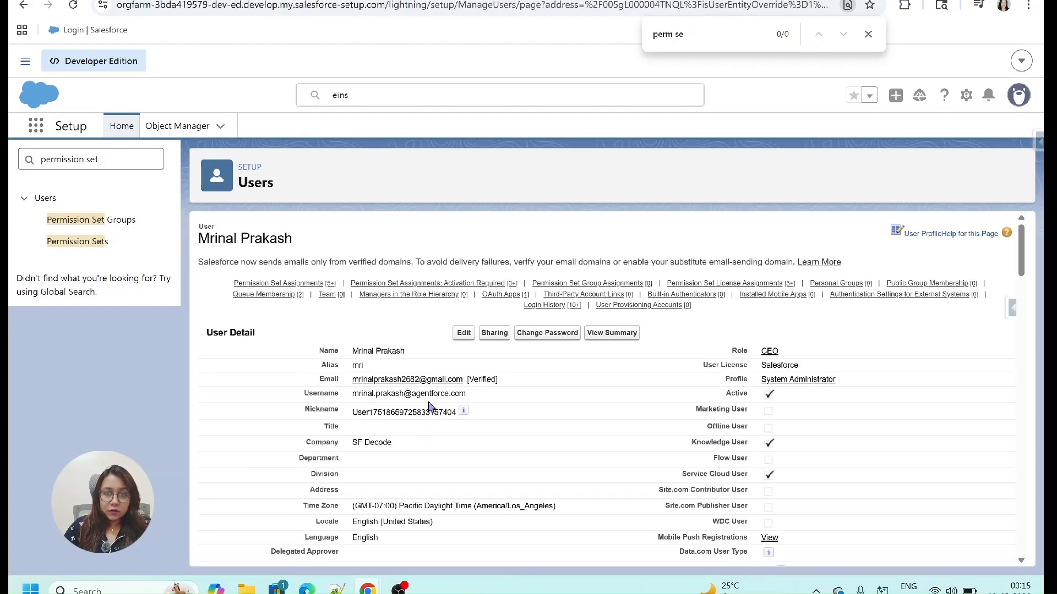
Step: Check the Service Cloud User setting in the human agent's user details
left_click(868, 34)
left_click_drag(675, 476, 784, 477)
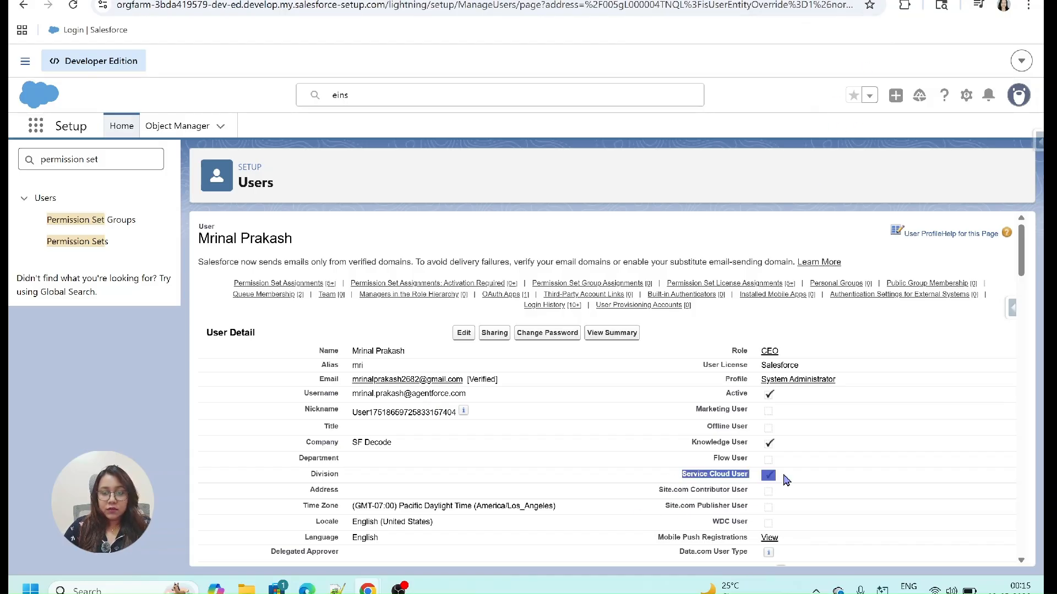
left_click(786, 480)
triple_click(734, 473)
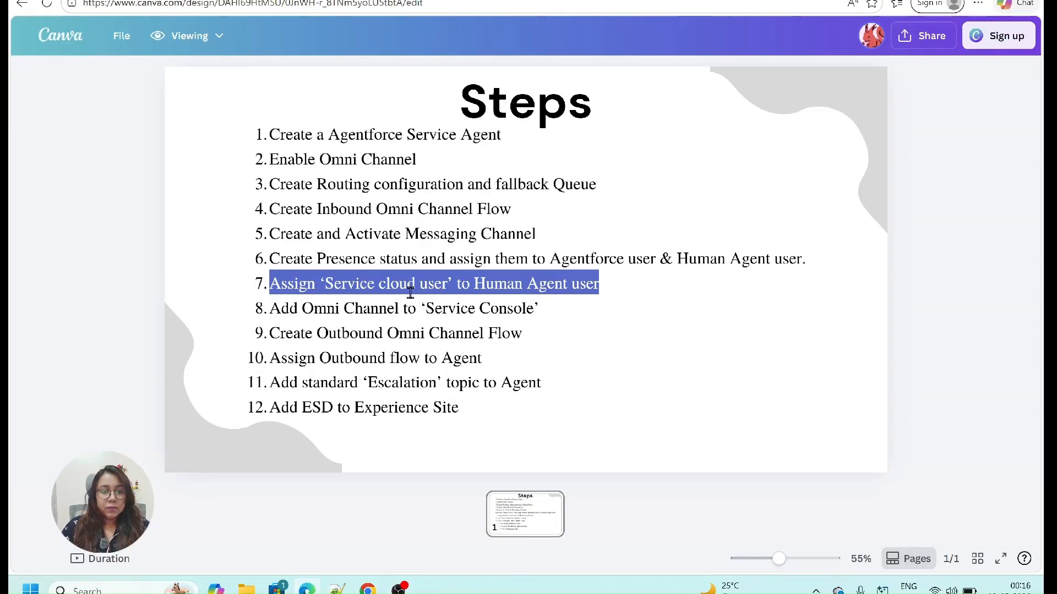
Step: Review item 8 of the Steps list in Canva, adding Omni Channel to Service Console, and return to the Salesforce user page
left_click(410, 293)
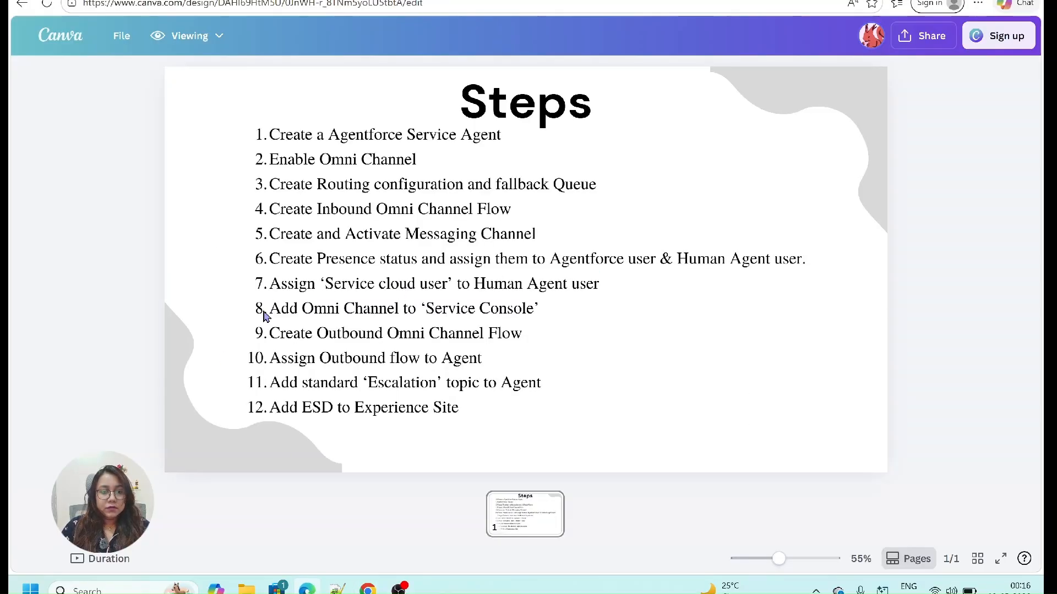
left_click_drag(266, 318, 543, 309)
mouse_move(368, 589)
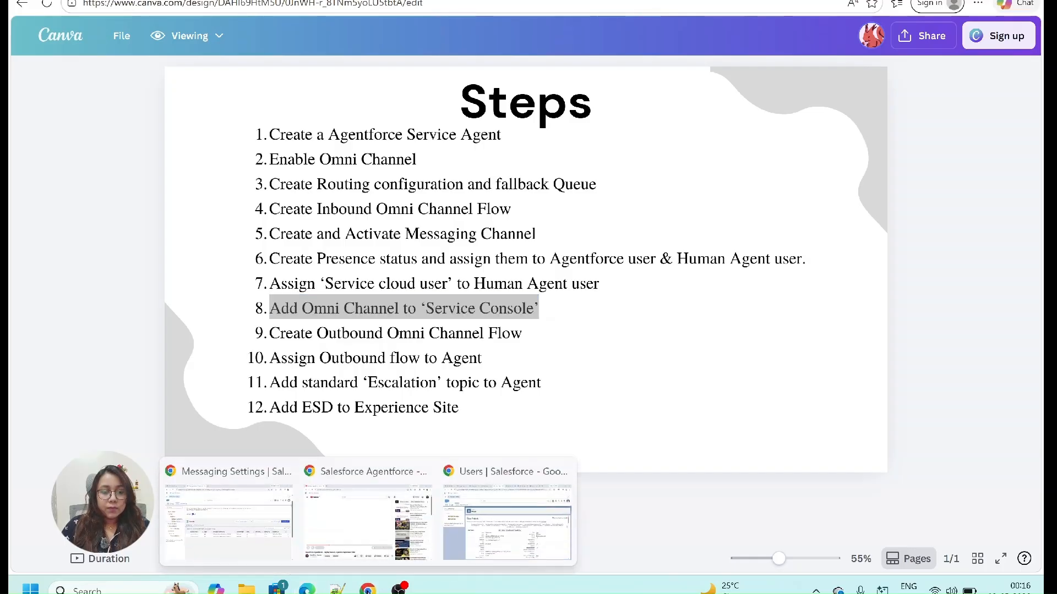
left_click(464, 542)
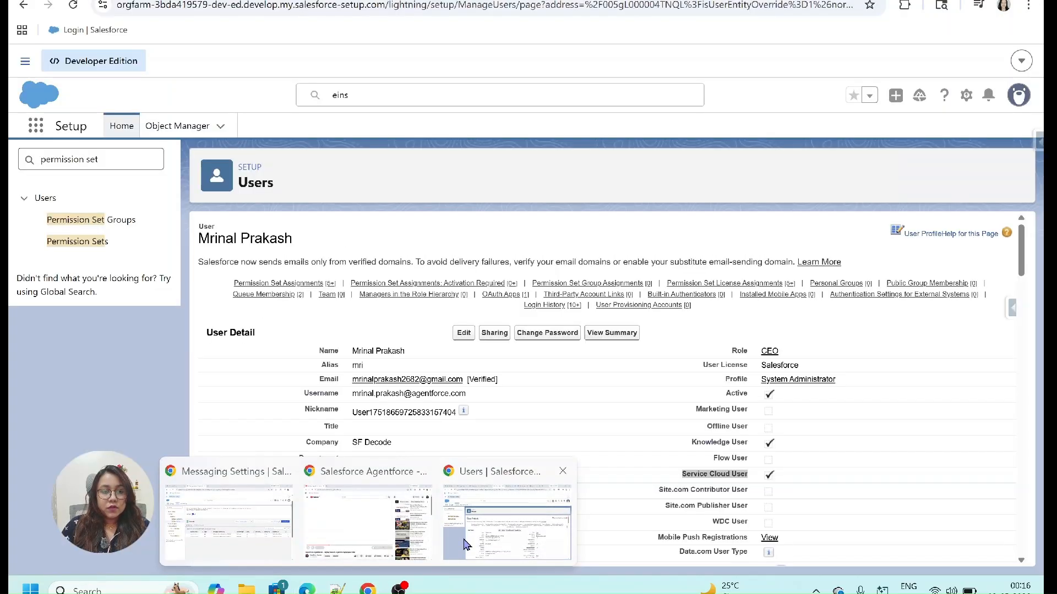
left_click(36, 125)
type("swe")
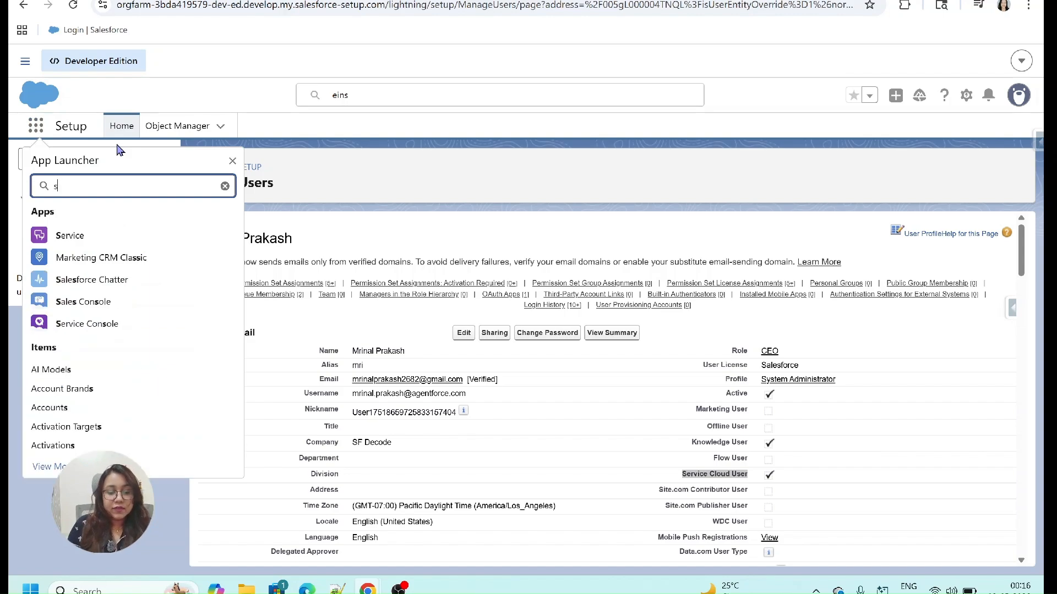
key("BackSpace")
key("BackSpace")
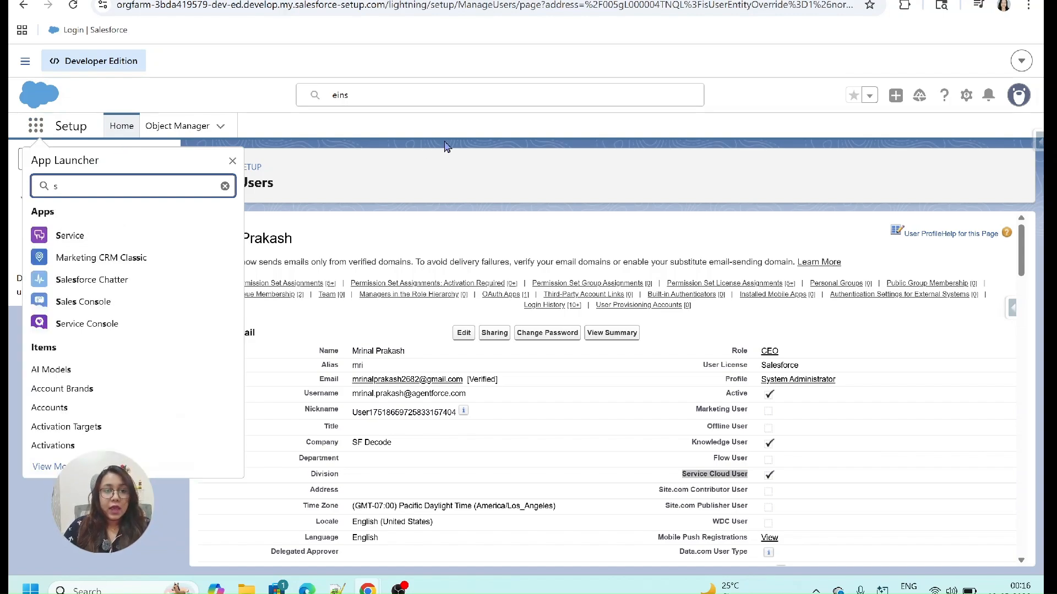
left_click(446, 146)
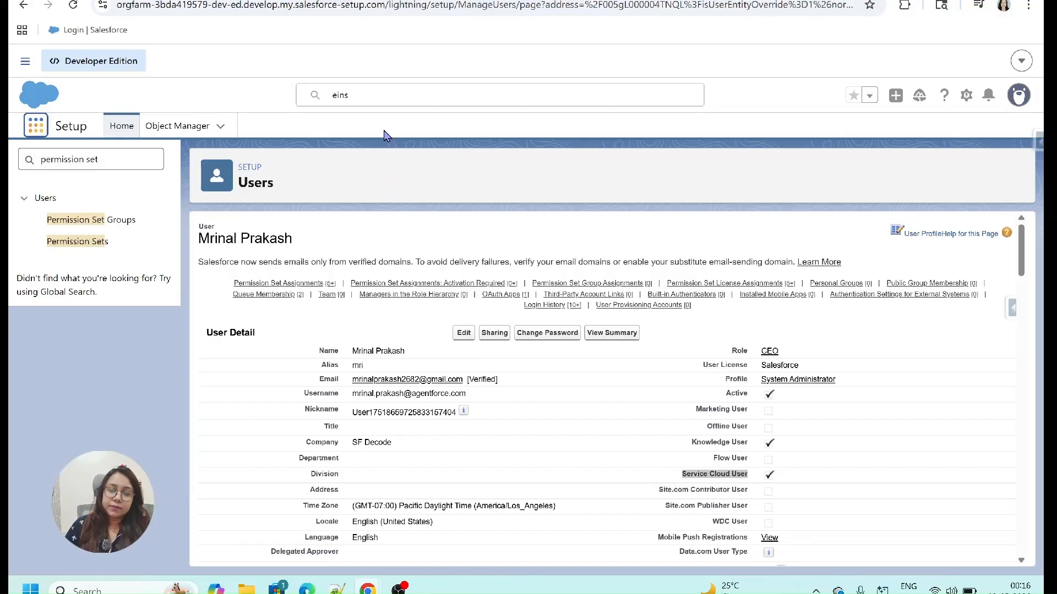
Step: Search Setup for "app" and open App Manager
triple_click(80, 158)
type("app")
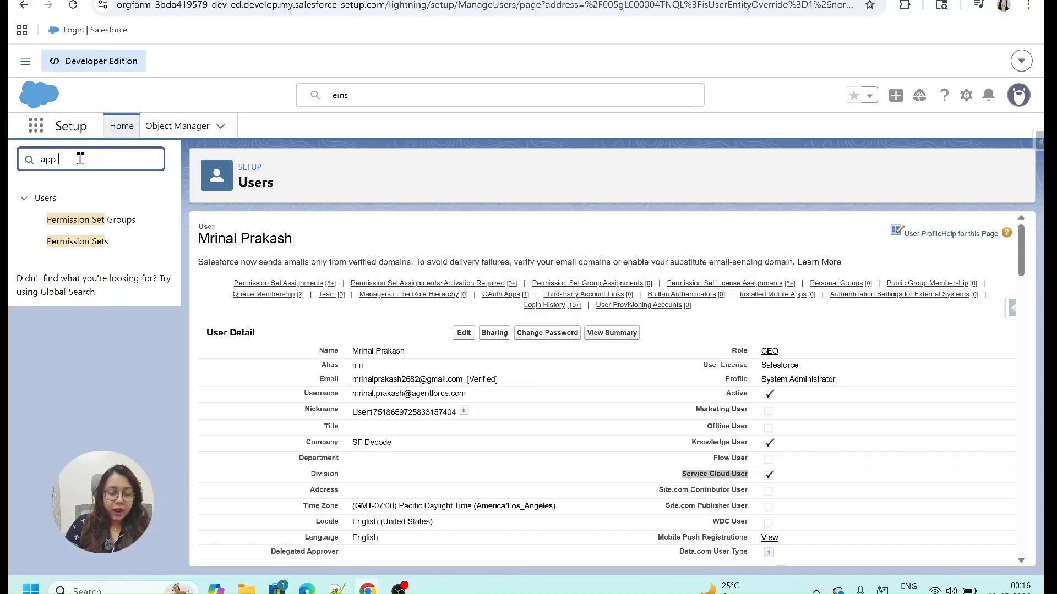
scroll(88, 385, "down", 4)
scroll(88, 408, "up", 2)
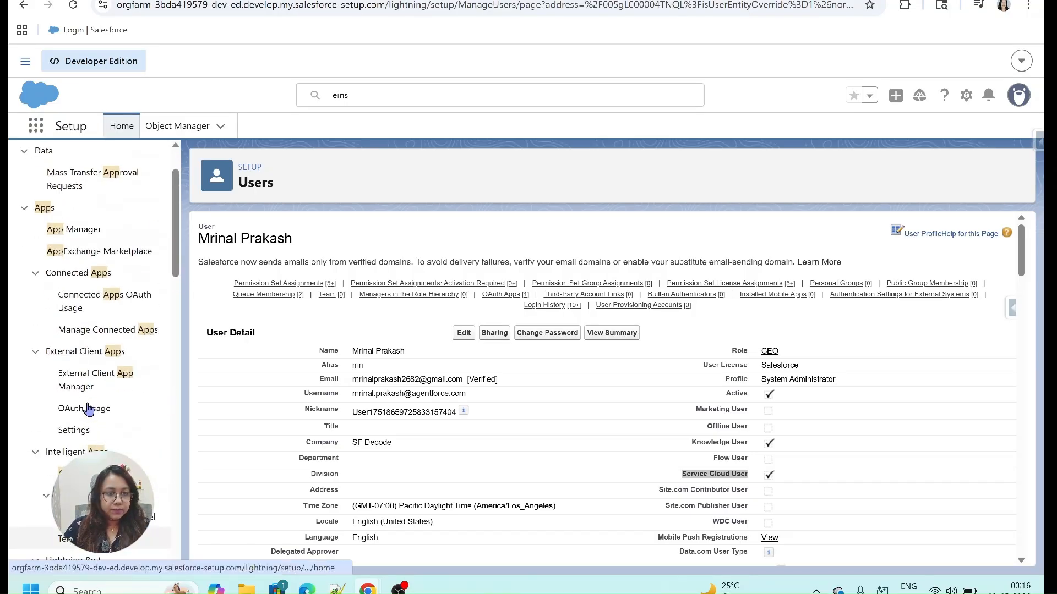
scroll(88, 409, "up", 2)
left_click(74, 298)
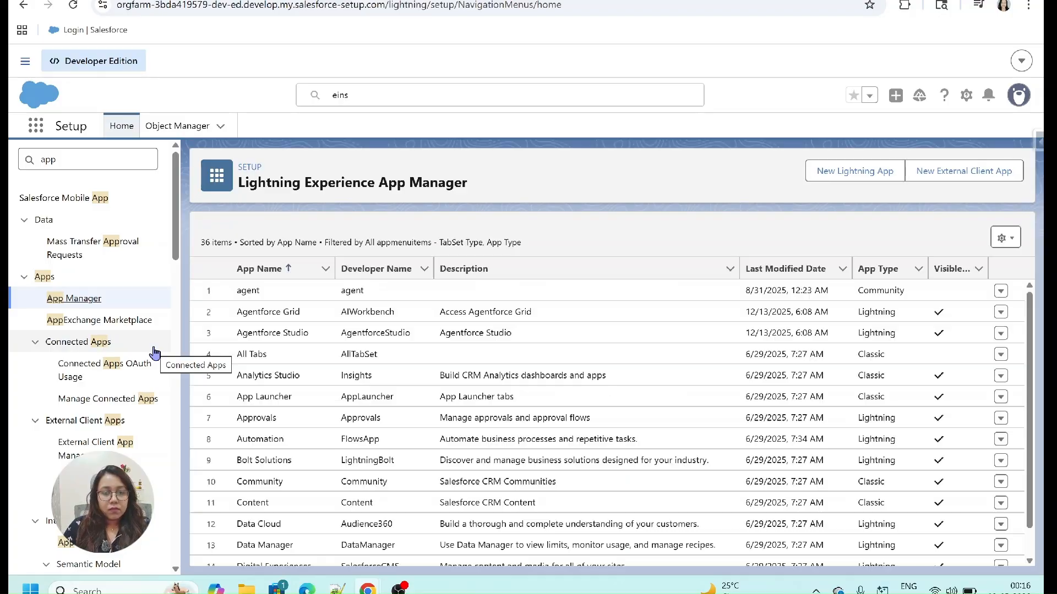
Step: Open the Service Console Lightning app for editing from the app list
scroll(302, 495, "down", 2)
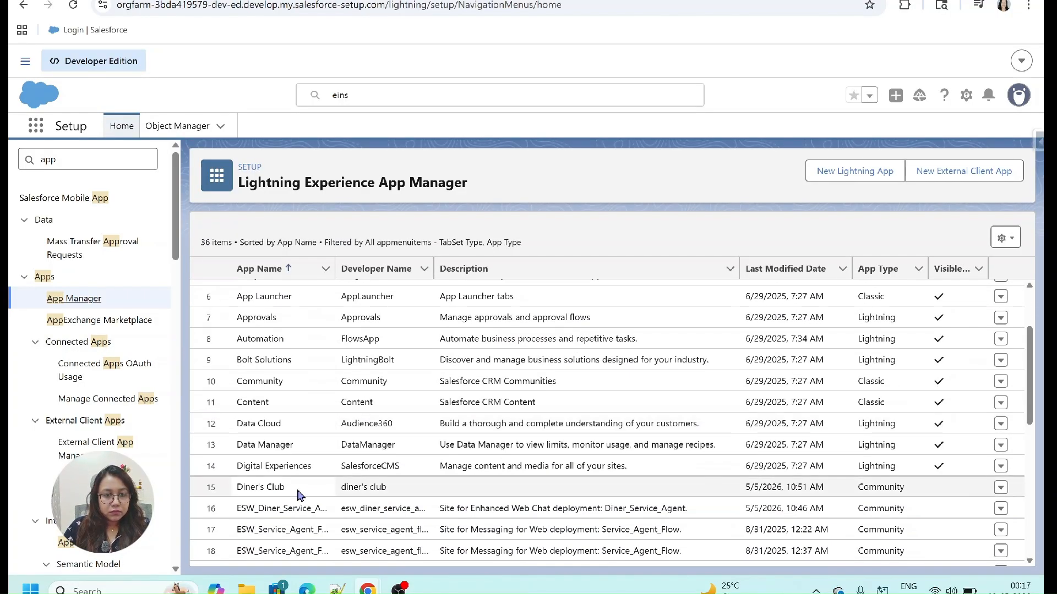
scroll(302, 495, "down", 5)
left_click(1001, 472)
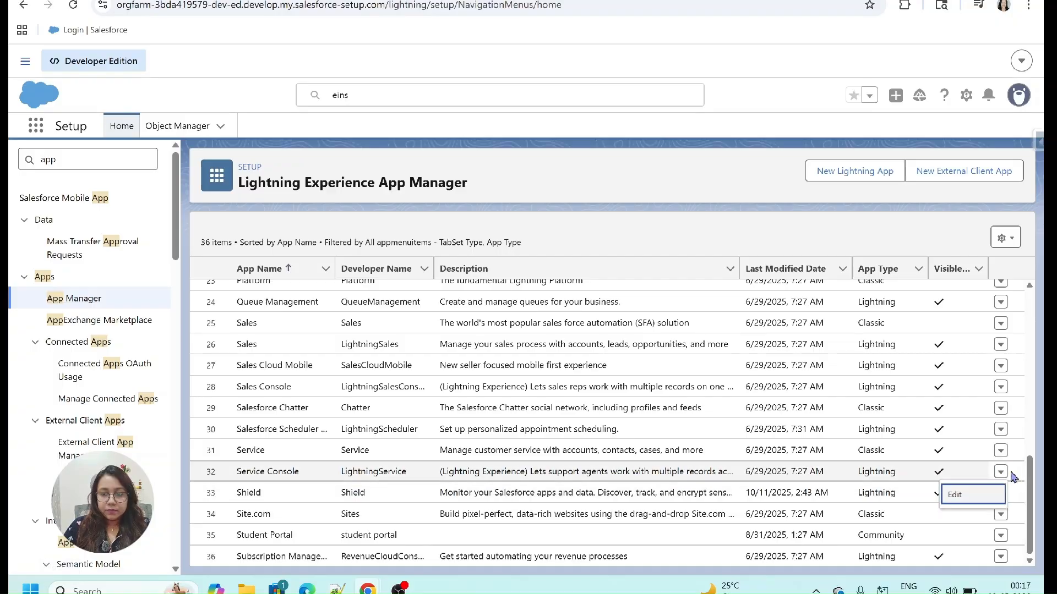
left_click(956, 493)
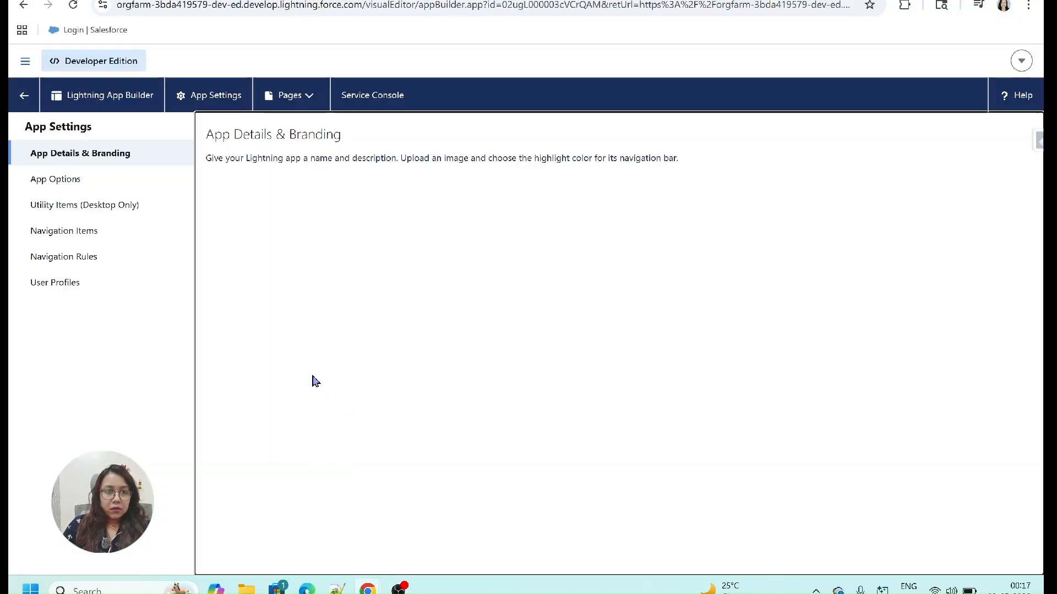
Step: Search the utility items available for Service Console for "omni" and close the search without adding an item
left_click(71, 211)
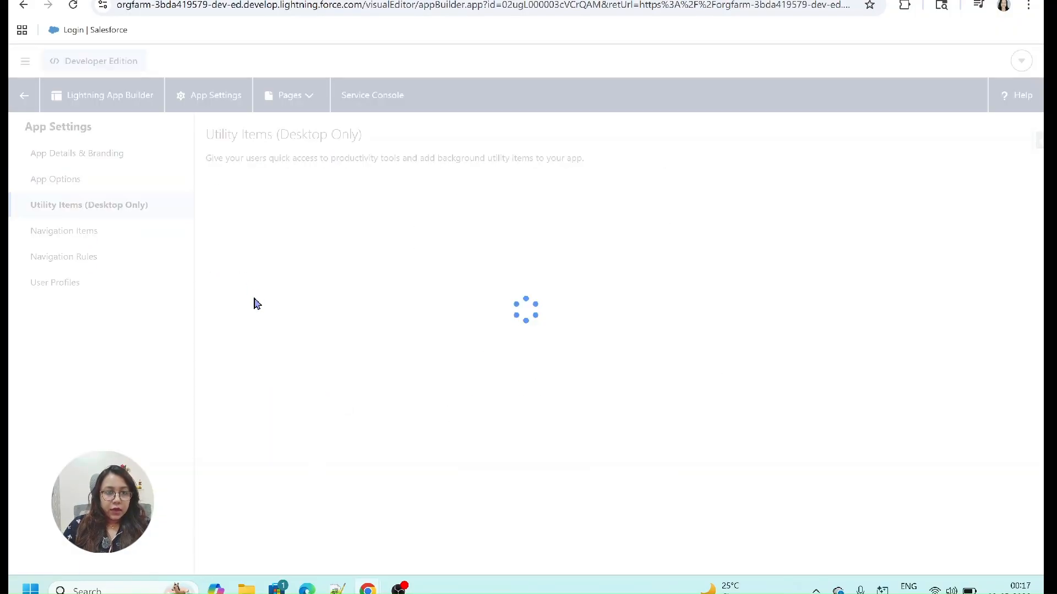
left_click(256, 205)
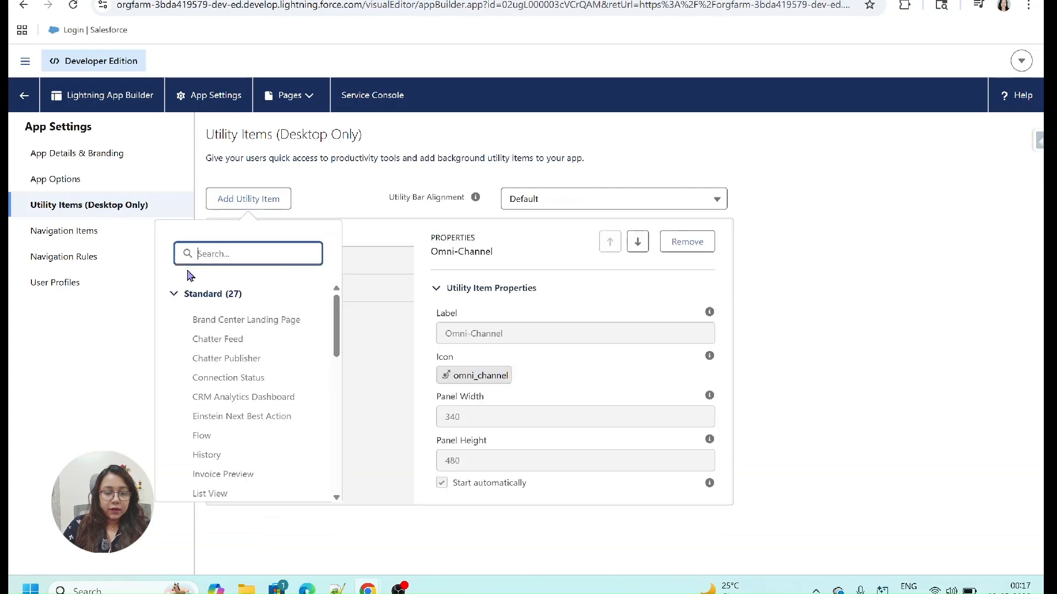
type("omni")
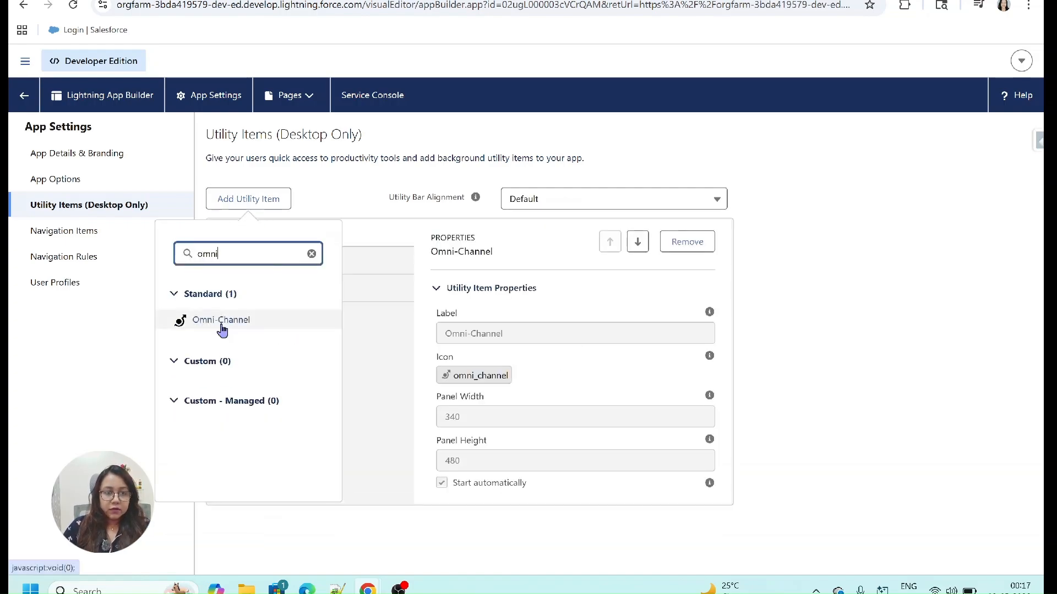
left_click(368, 363)
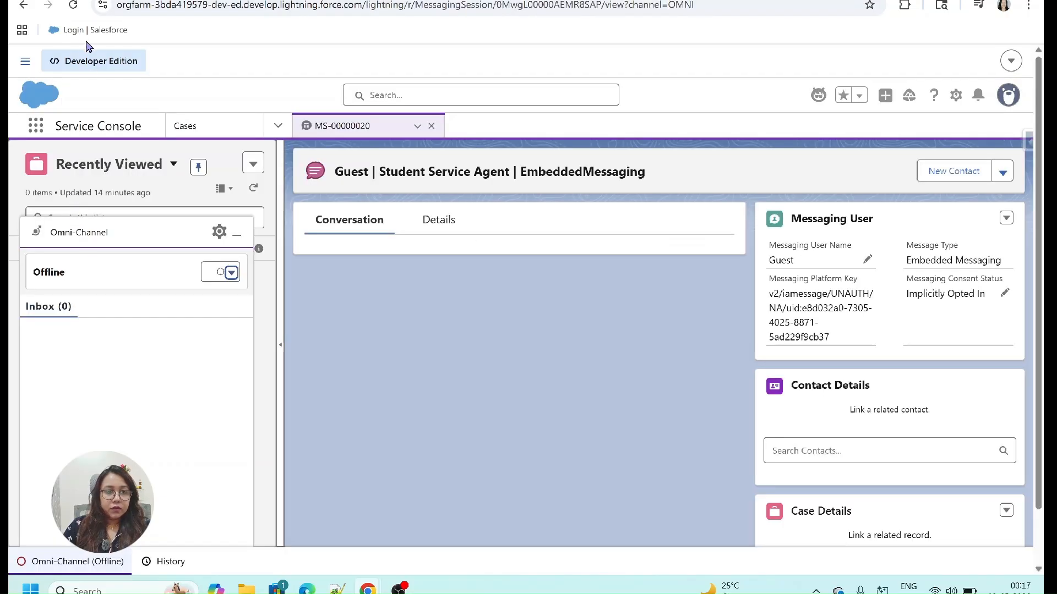
Step: View the presence statuses offered by the Omni-Channel utility in Service Console, and close the MS-00000020 messaging session
left_click(36, 126)
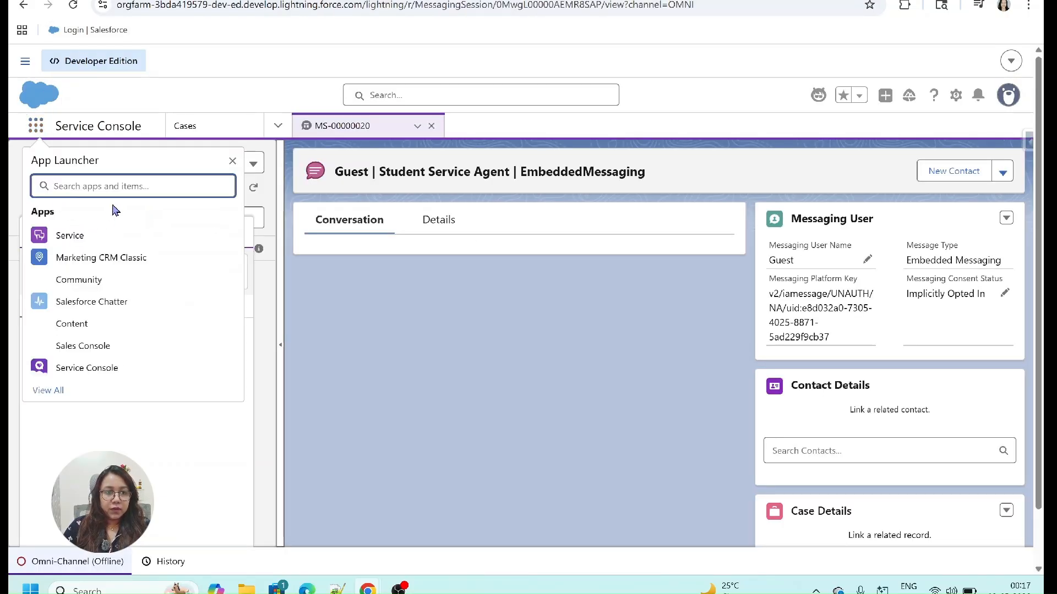
left_click(412, 332)
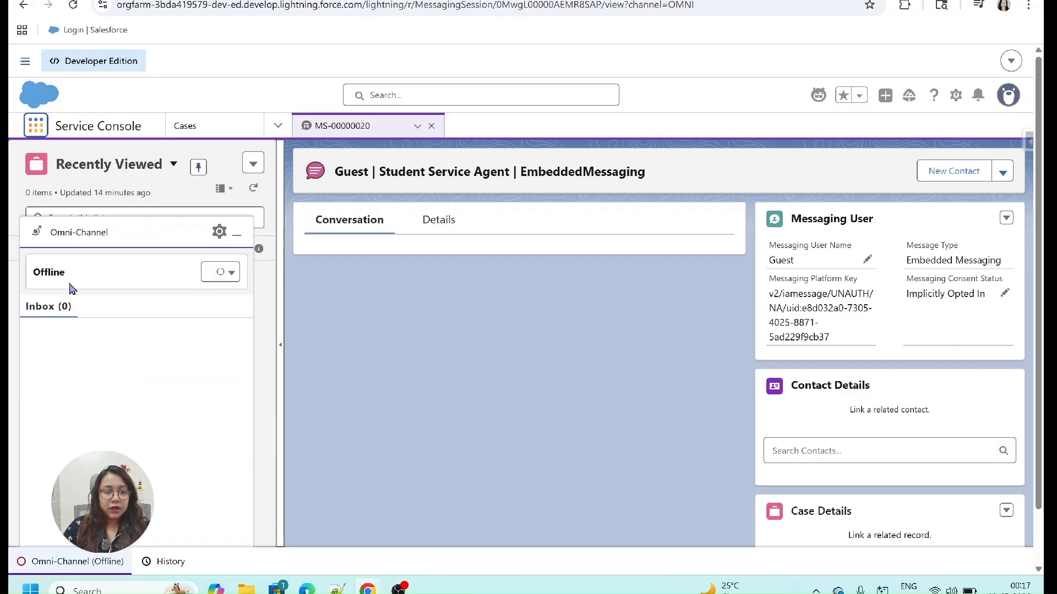
left_click(76, 563)
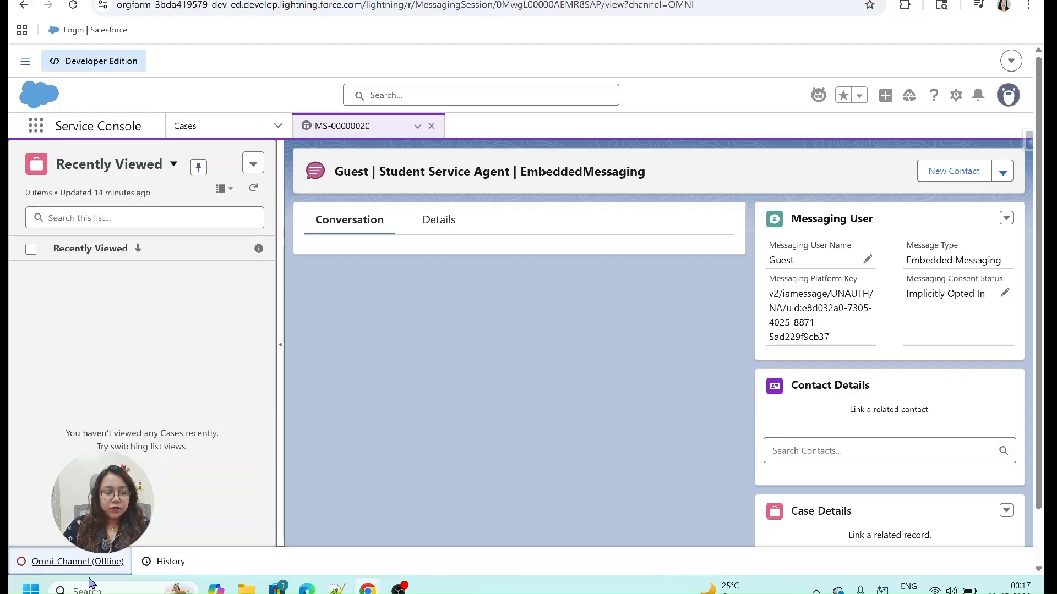
left_click(62, 562)
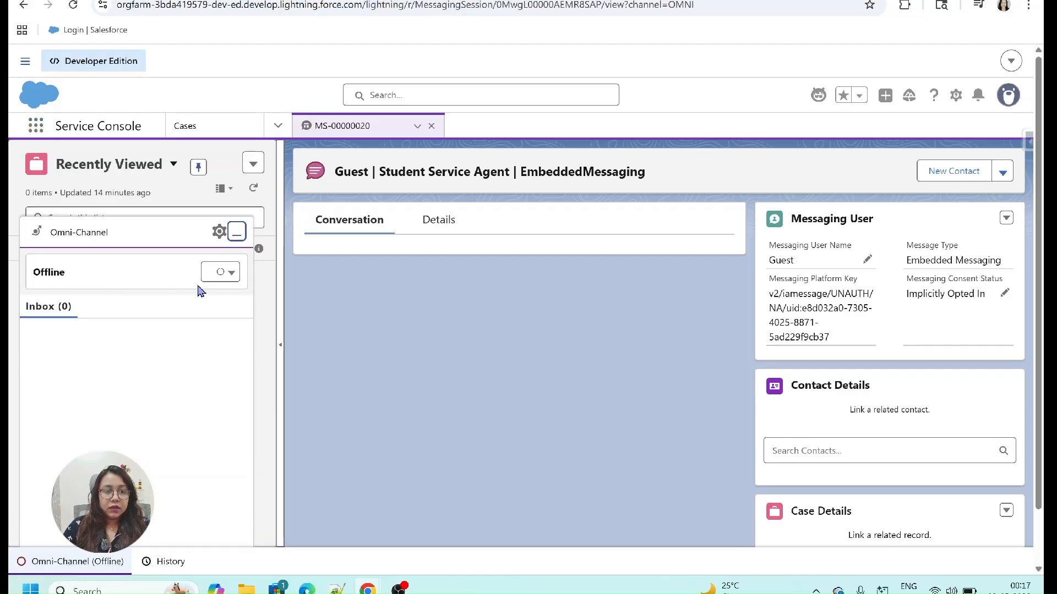
left_click(222, 272)
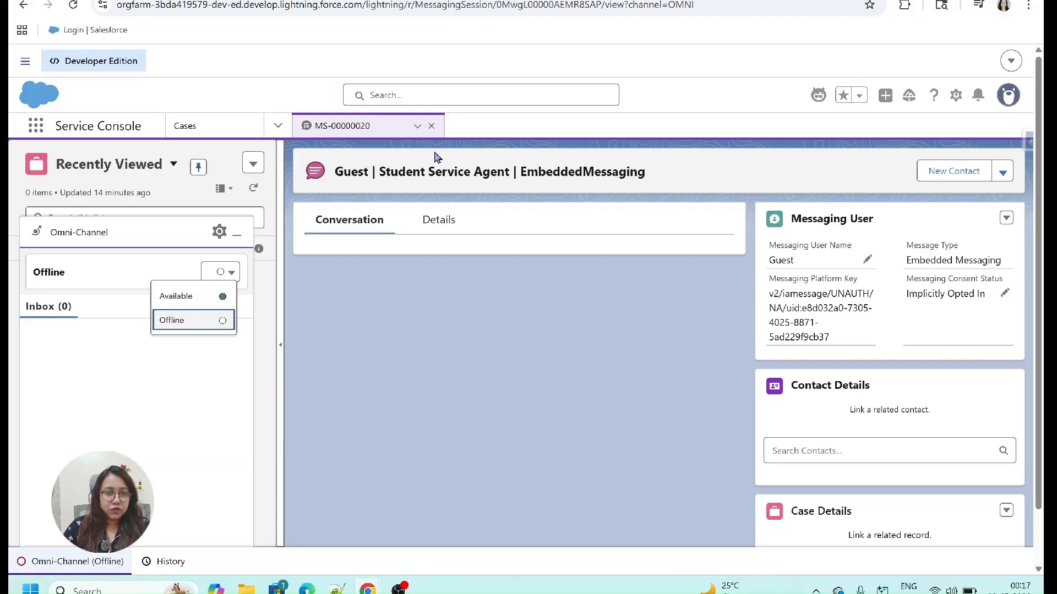
left_click(431, 127)
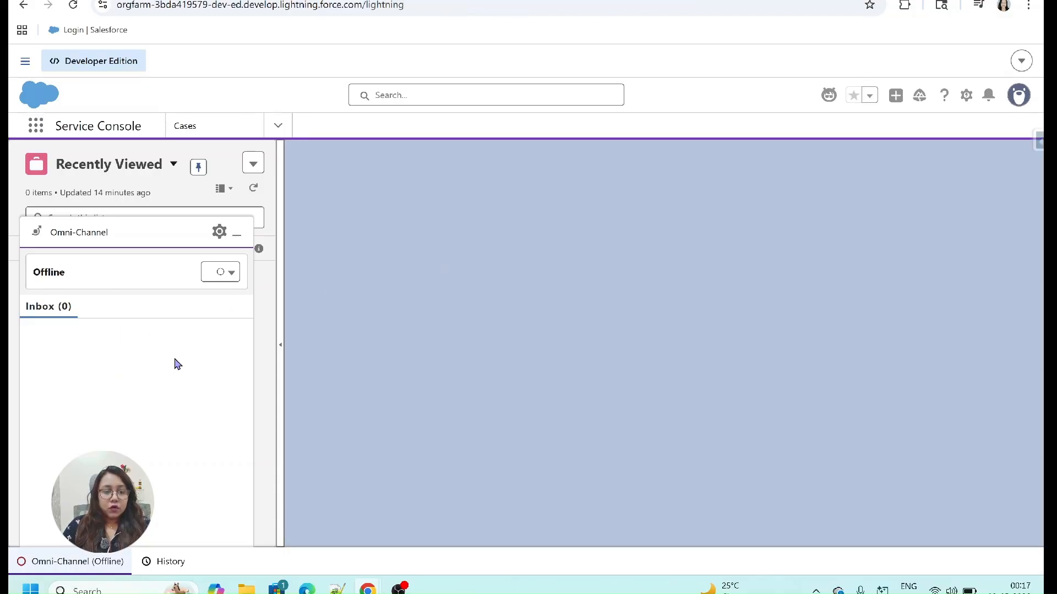
Step: Review the Inbound and Outbound Omni Channel Flow items of the Steps list in Canva and return to Salesforce
left_click(307, 590)
left_click(315, 337)
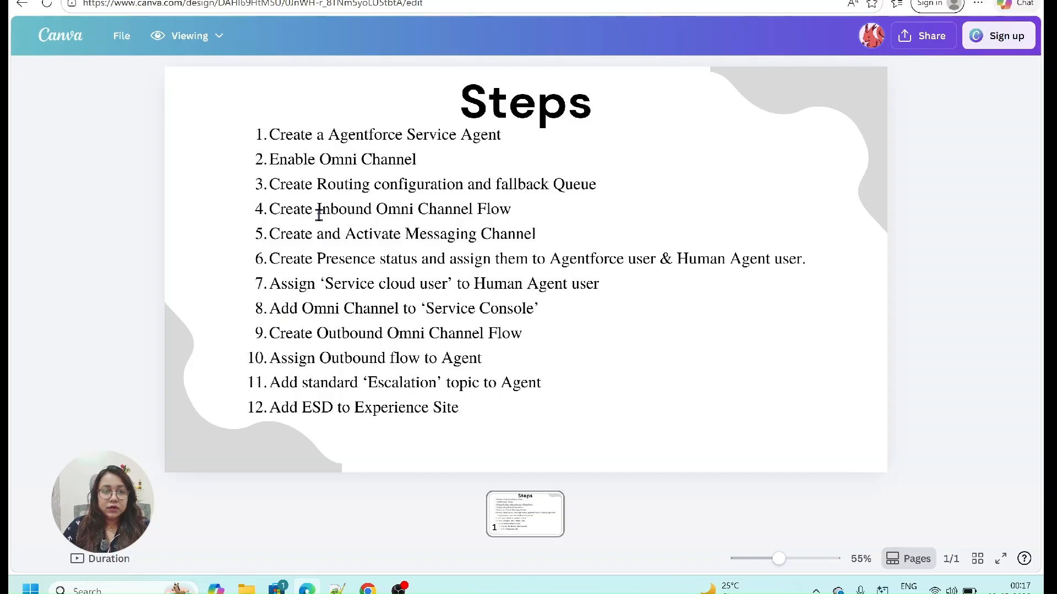
left_click_drag(319, 214, 511, 210)
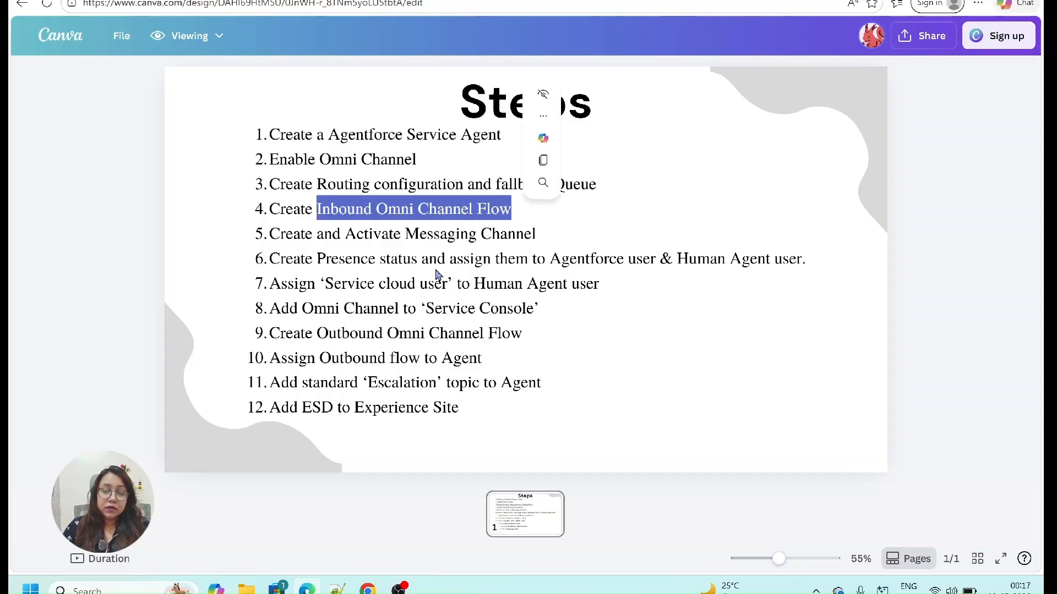
left_click(368, 211)
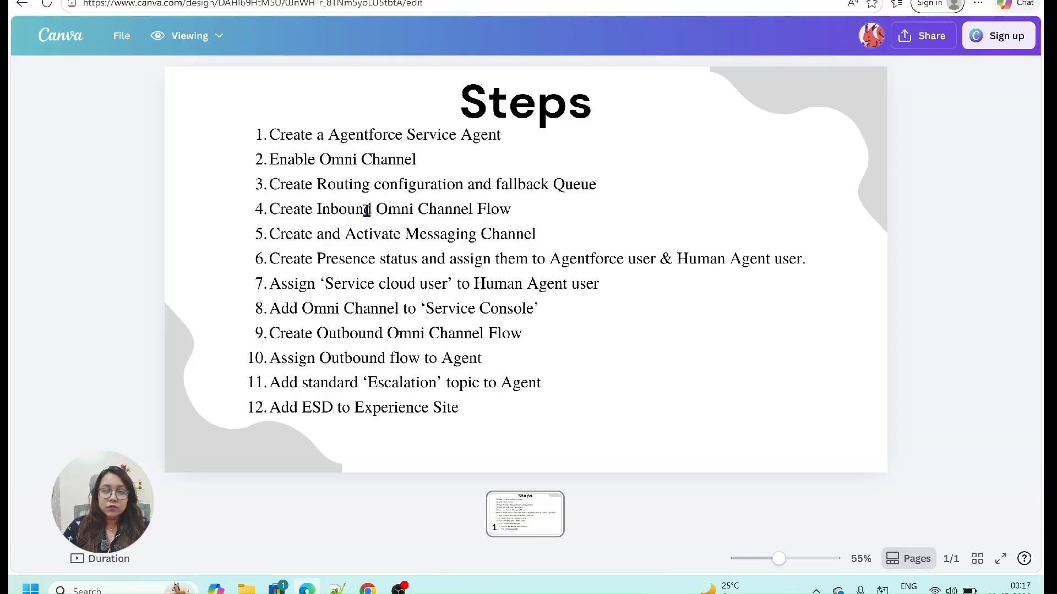
left_click_drag(322, 337, 522, 336)
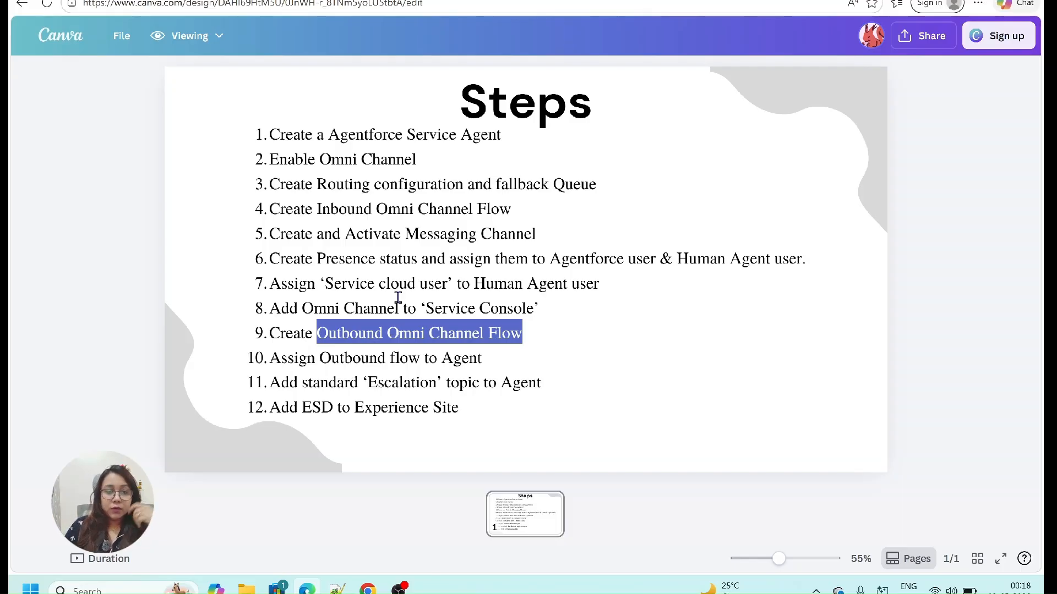
mouse_move(368, 588)
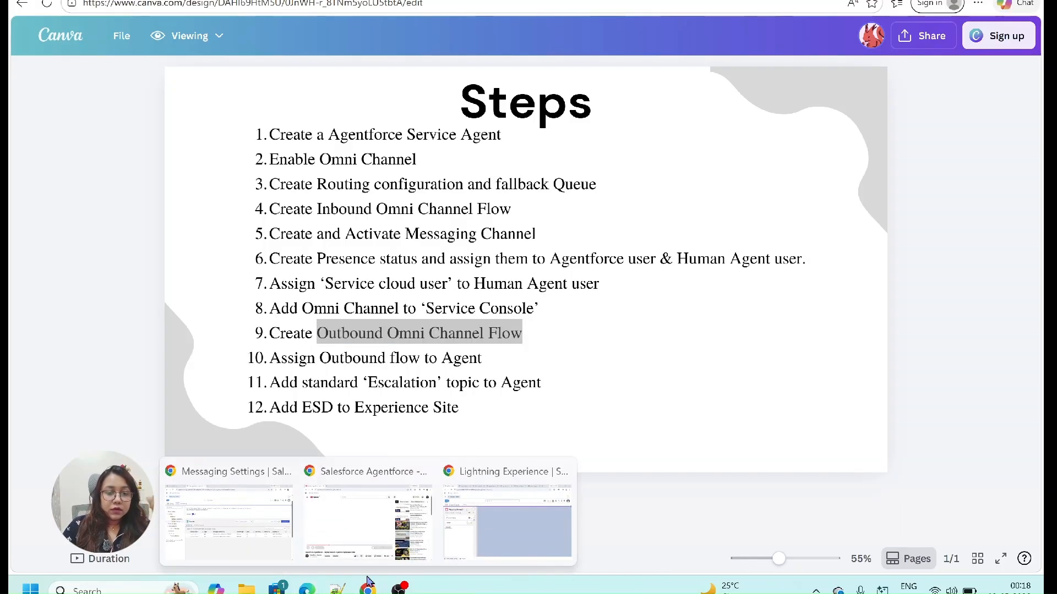
left_click(480, 551)
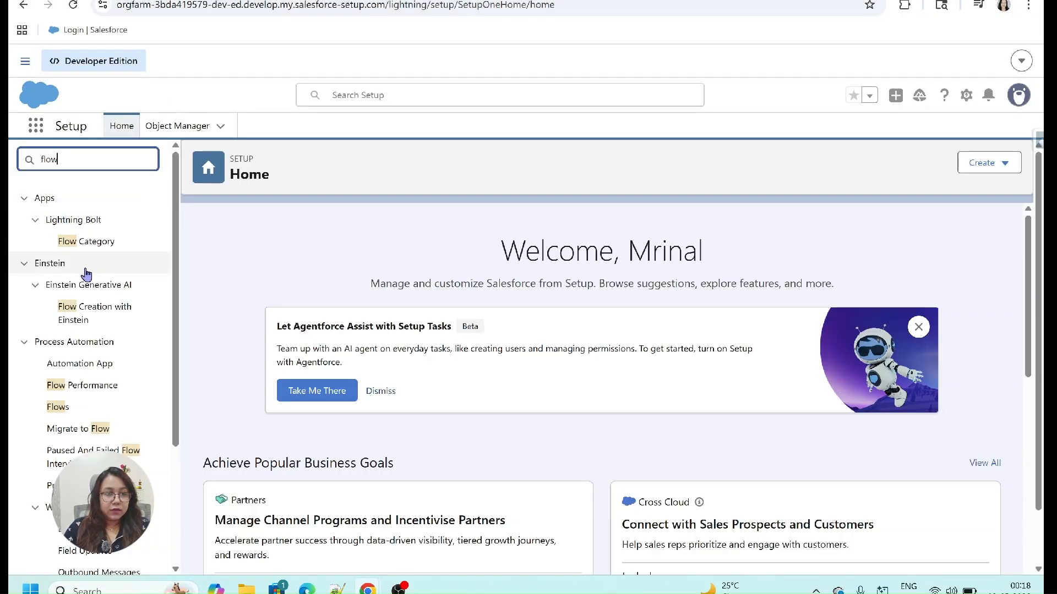
Step: Start a new flow from the Flows setup page, searching the automations for "omni" and choosing the Omni-Channel Flow type
scroll(52, 352, "down", 1)
left_click(56, 339)
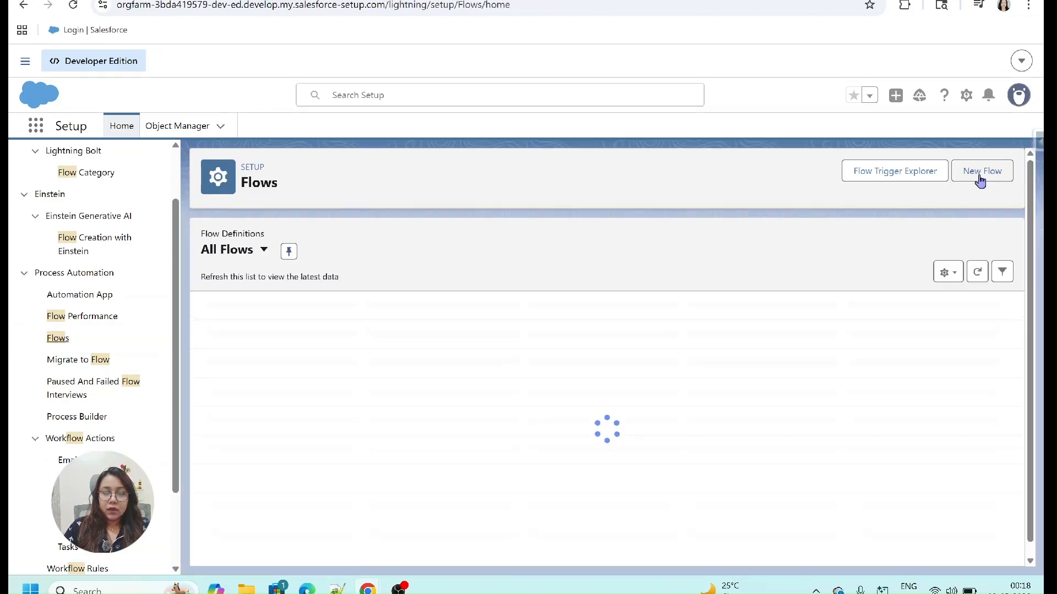
left_click(980, 181)
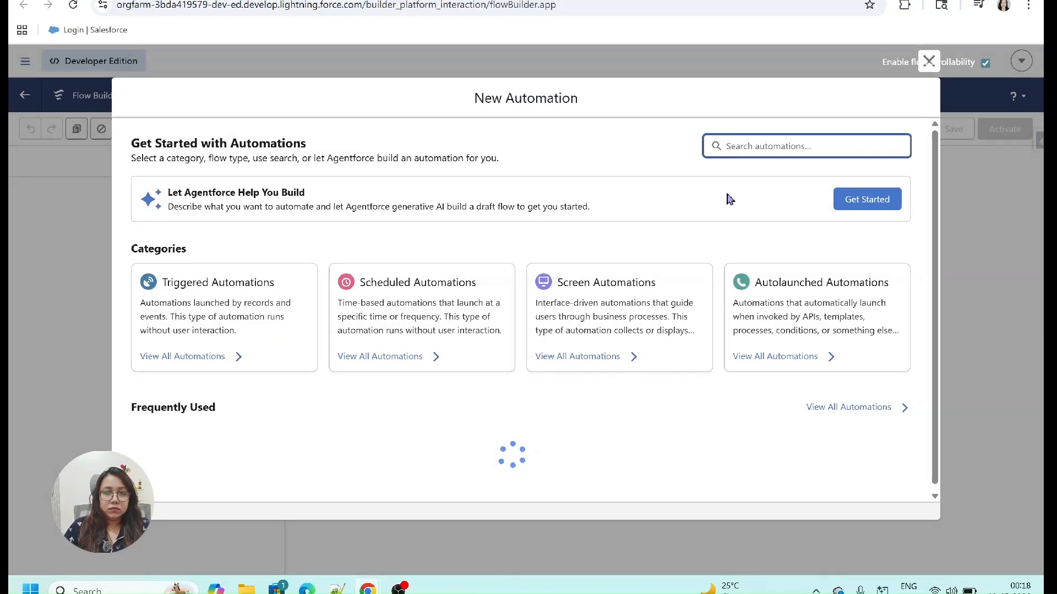
left_click(741, 146)
type("omni")
double_click(236, 329)
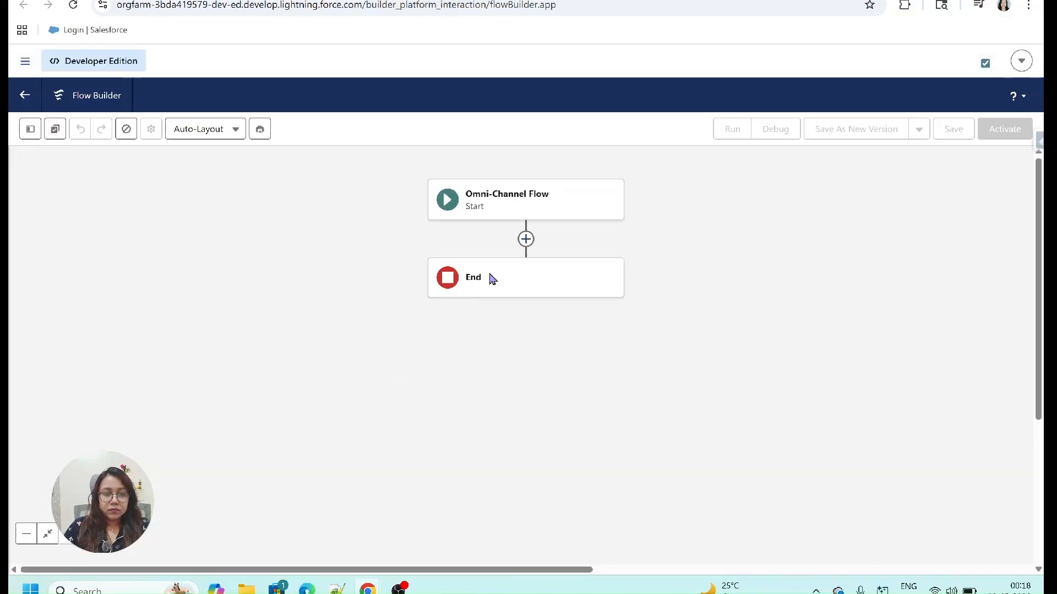
Step: Create a variable resource with API name recordId, data type Text, available for input
left_click(28, 135)
left_click(41, 220)
left_click(76, 257)
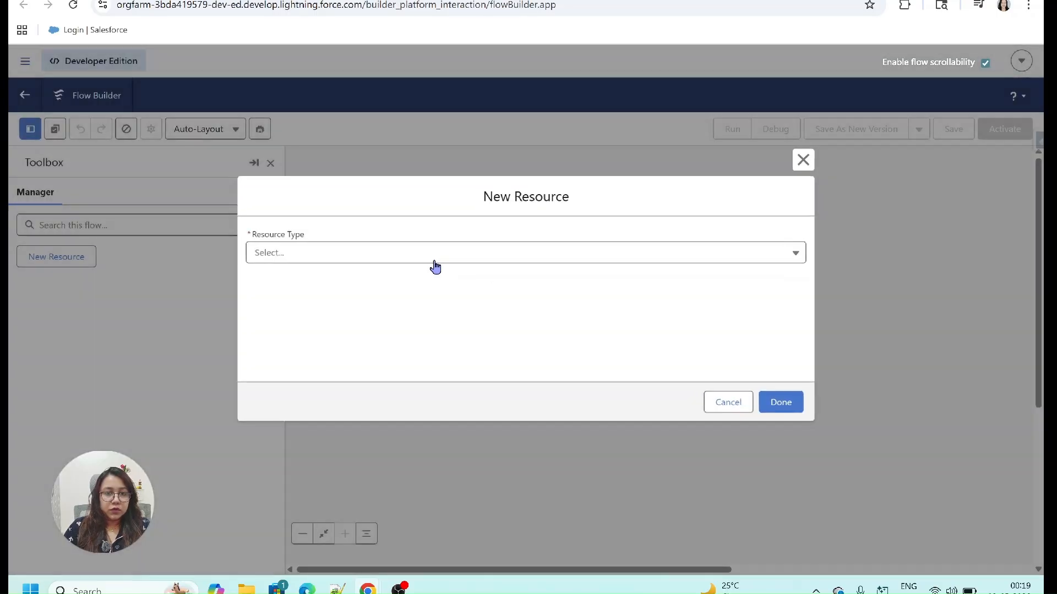
left_click(332, 253)
left_click(314, 298)
left_click(296, 282)
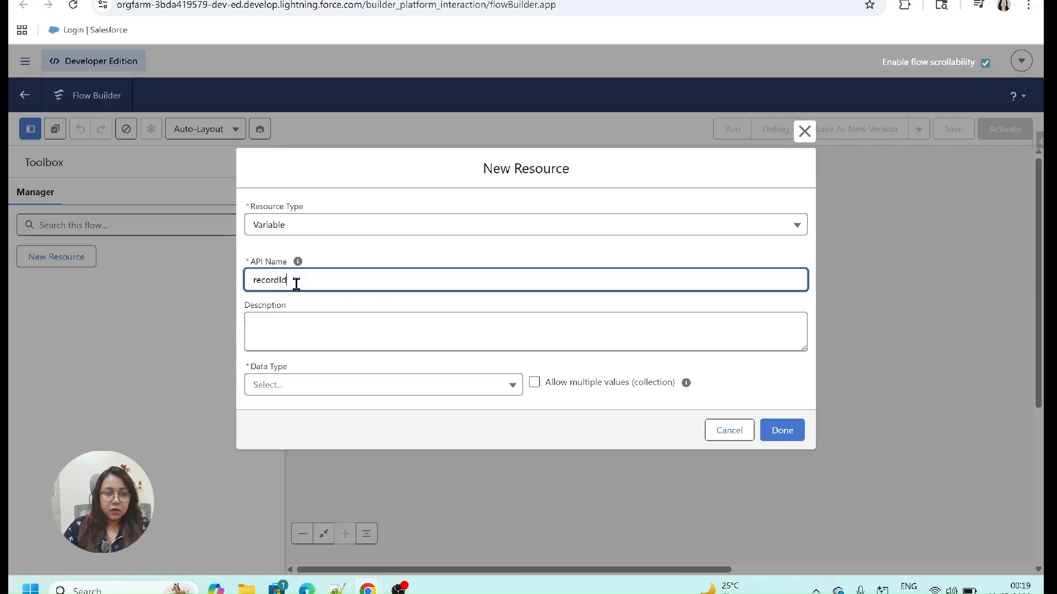
left_click(306, 391)
left_click(309, 206)
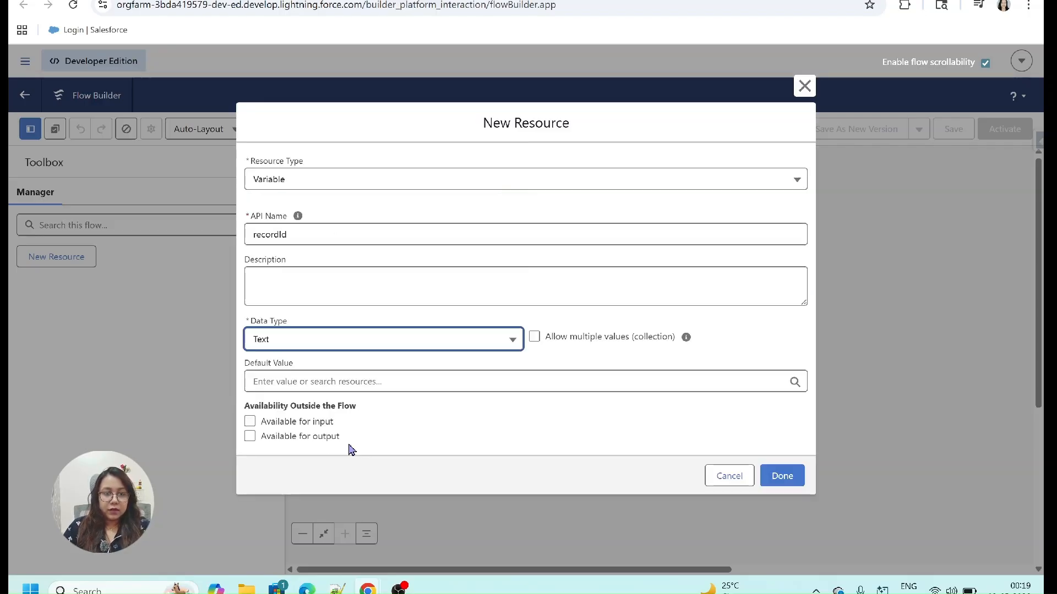
left_click(250, 421)
left_click(765, 473)
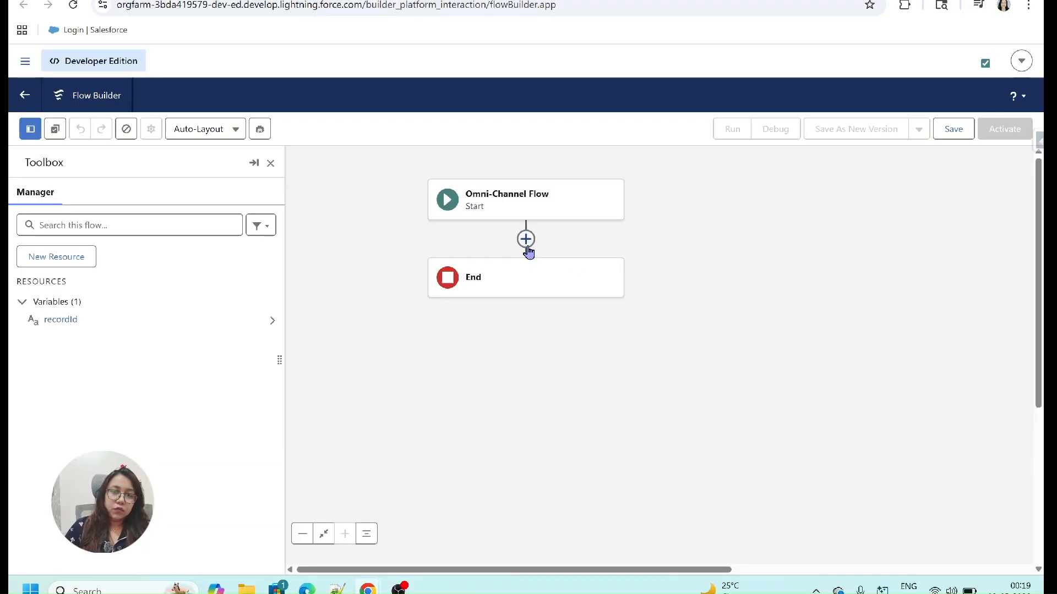
Step: Add a Route Work element between Start and End, with label and API name routetohuman
left_click(526, 240)
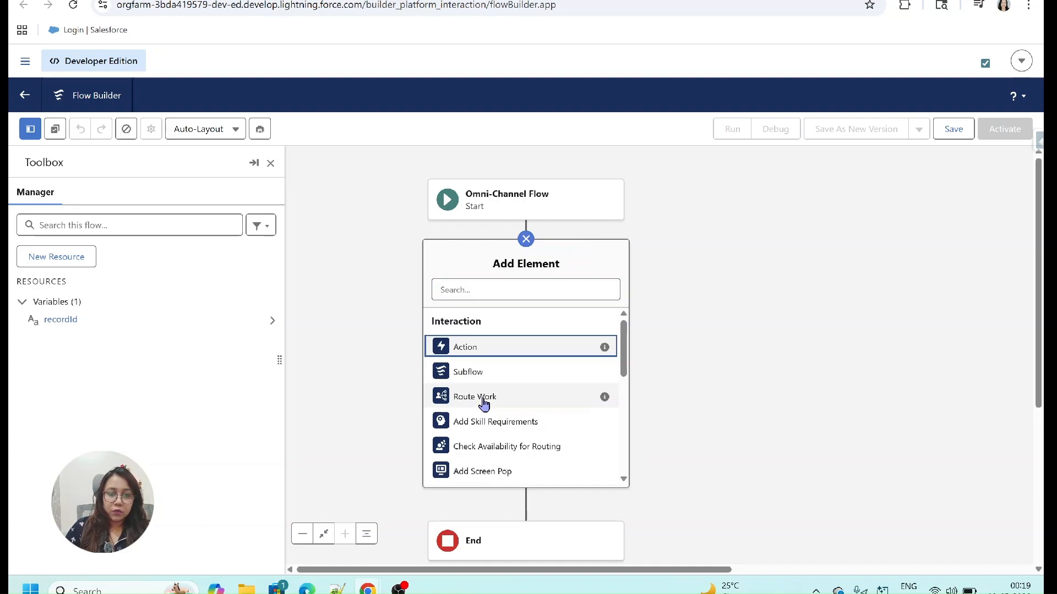
left_click(483, 399)
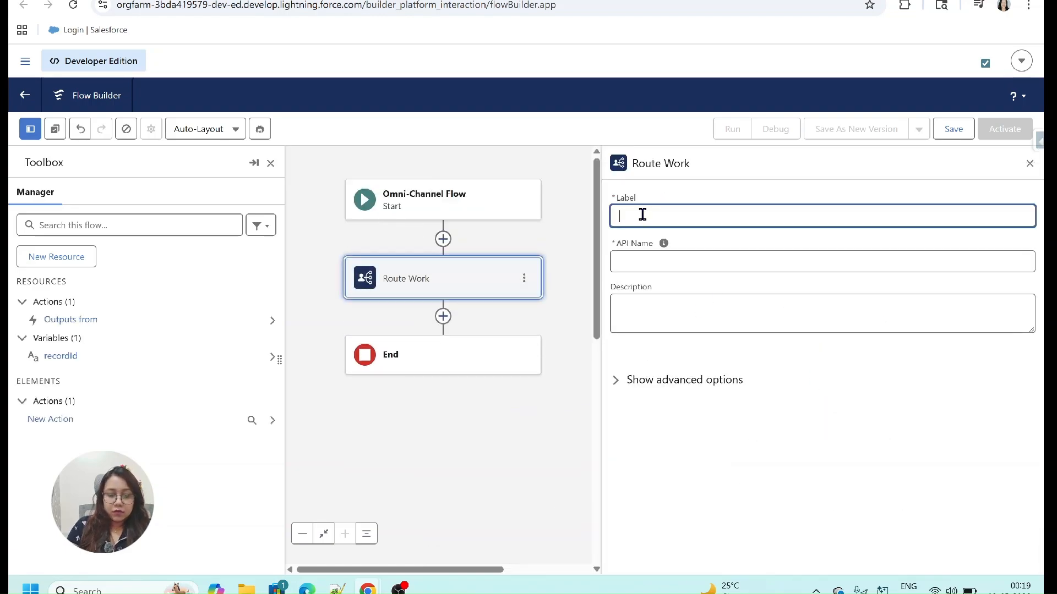
type("routetohuman")
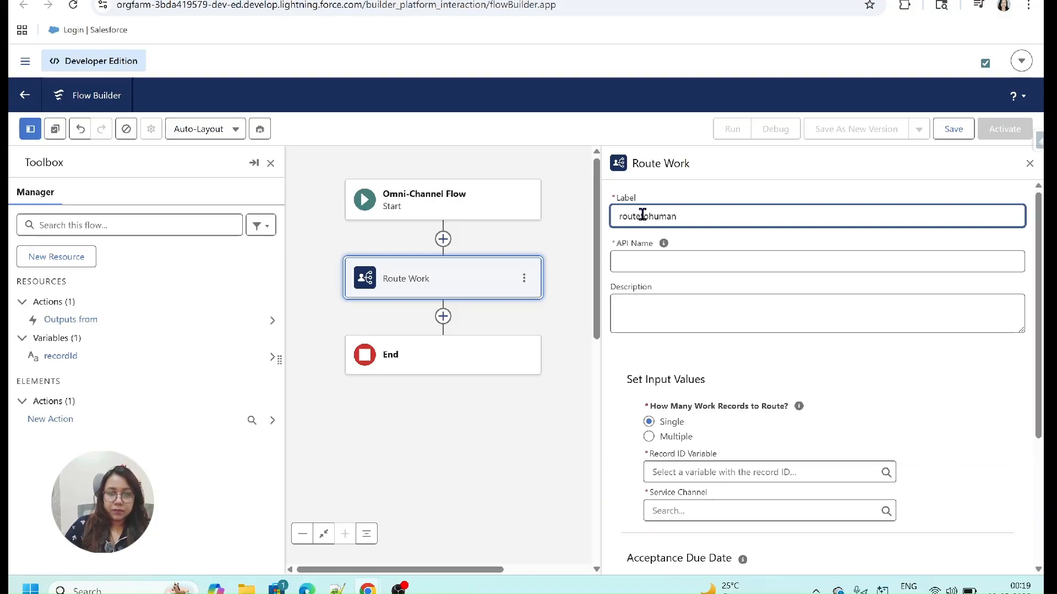
left_click(644, 263)
scroll(664, 385, "down", 2)
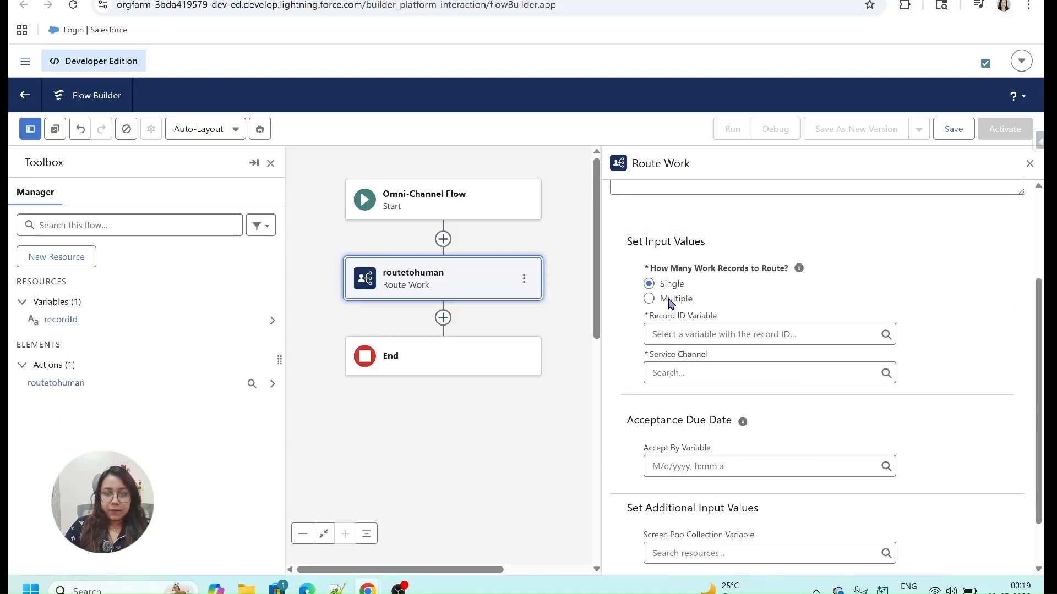
Step: Set the Route Work element's record ID variable to recordId and its service channel to Messaging
left_click(686, 336)
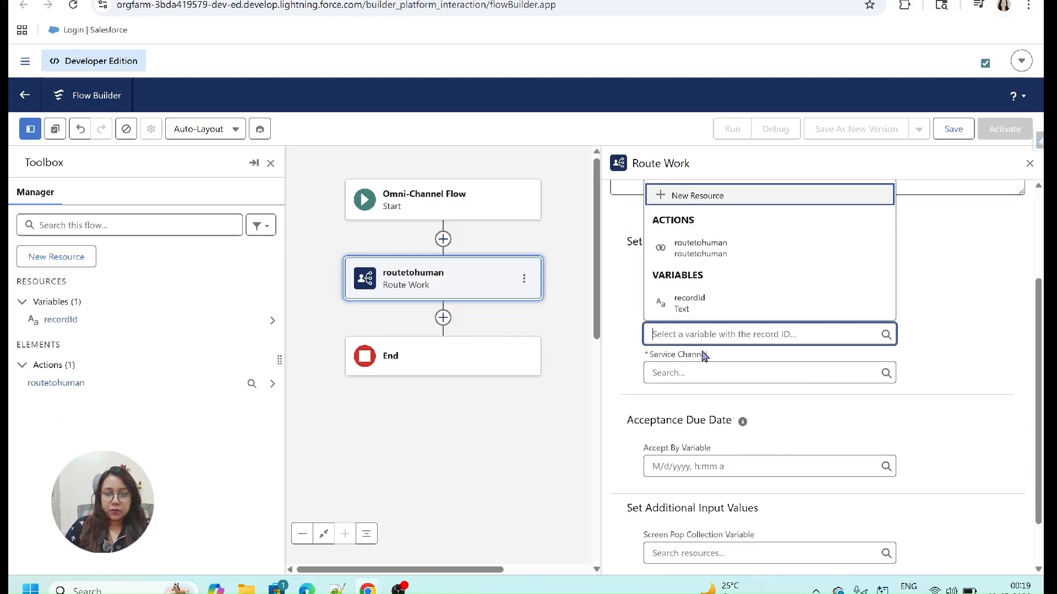
left_click(695, 309)
left_click(691, 373)
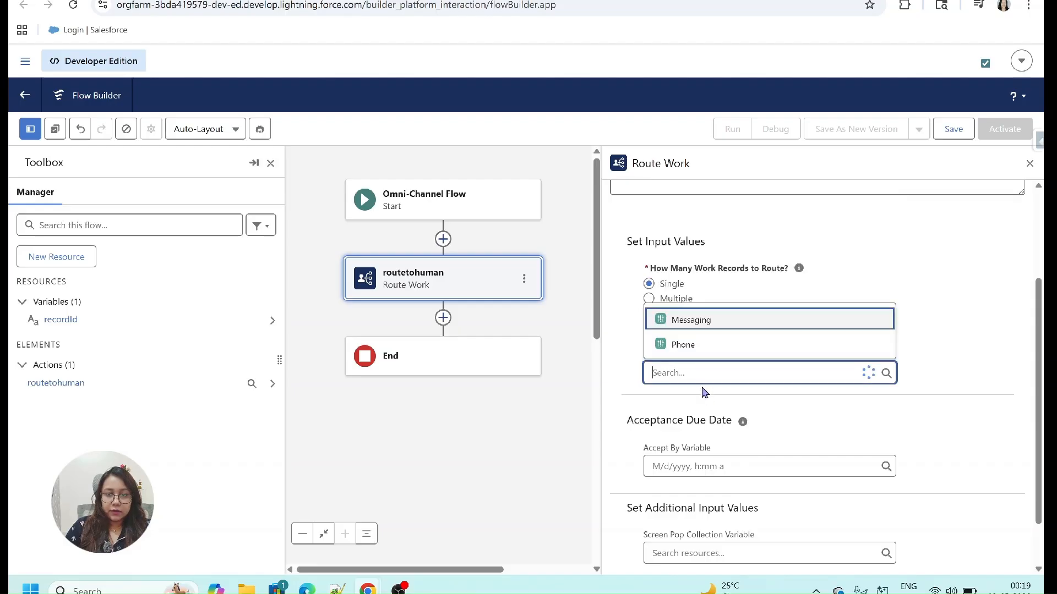
left_click(690, 322)
scroll(684, 430, "down", 1)
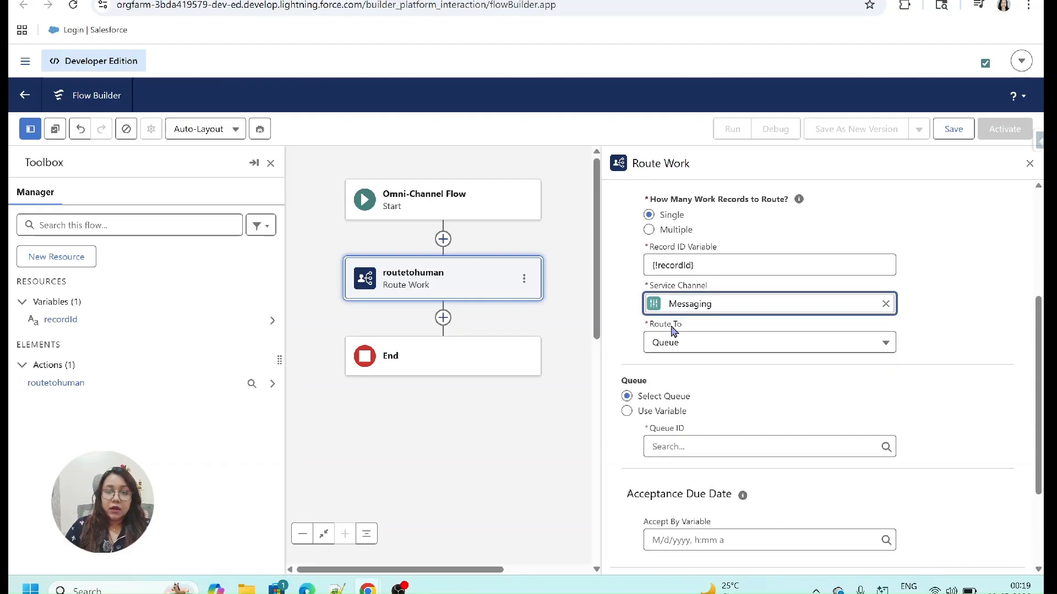
Step: Route the work to a queue and select Student Service Agent Queue as the queue ID
left_click(677, 344)
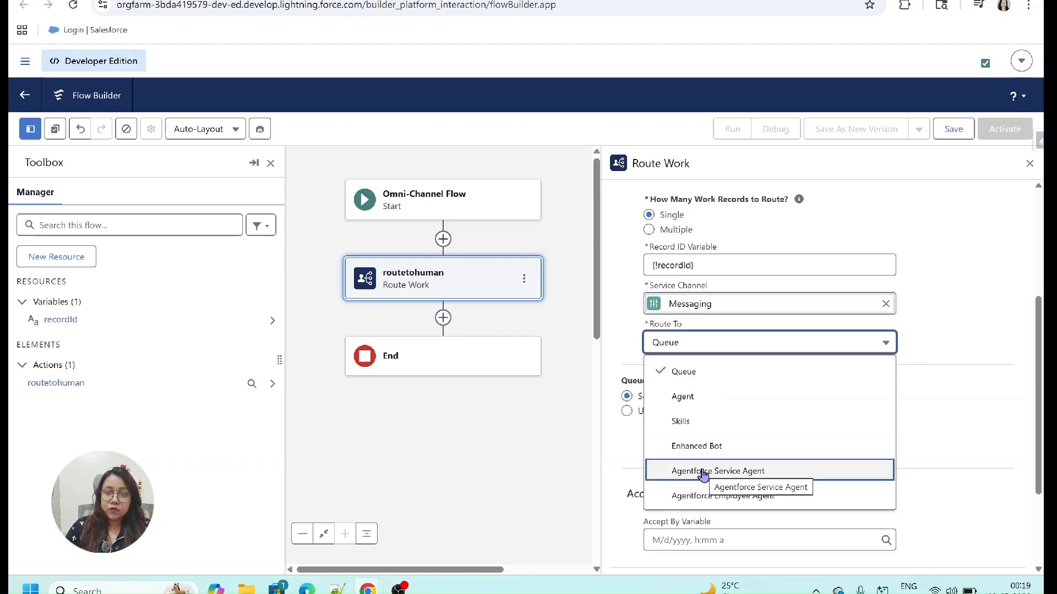
left_click(686, 374)
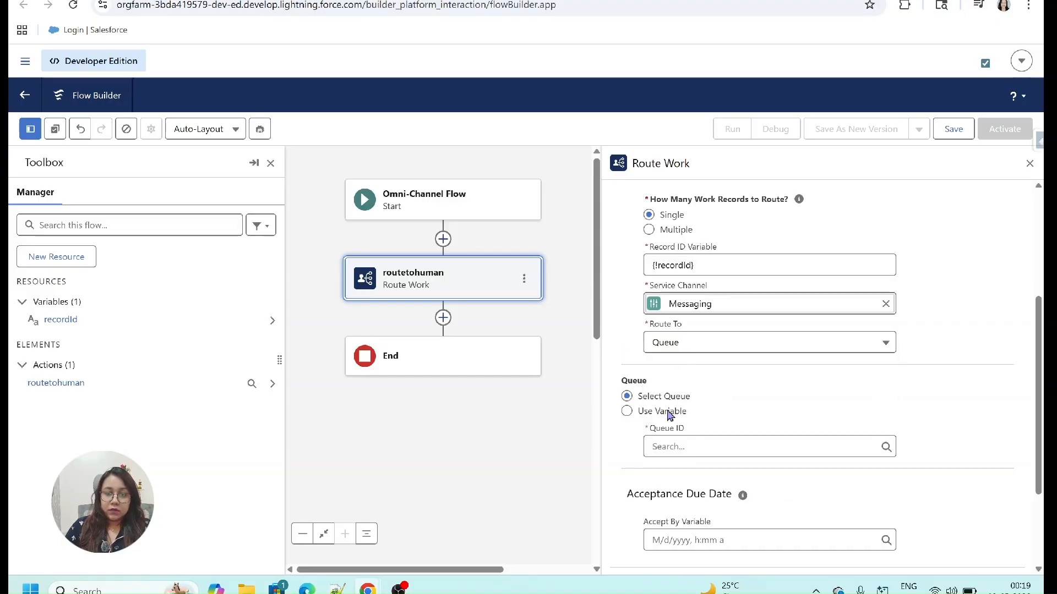
scroll(669, 416, "down", 1)
left_click(670, 378)
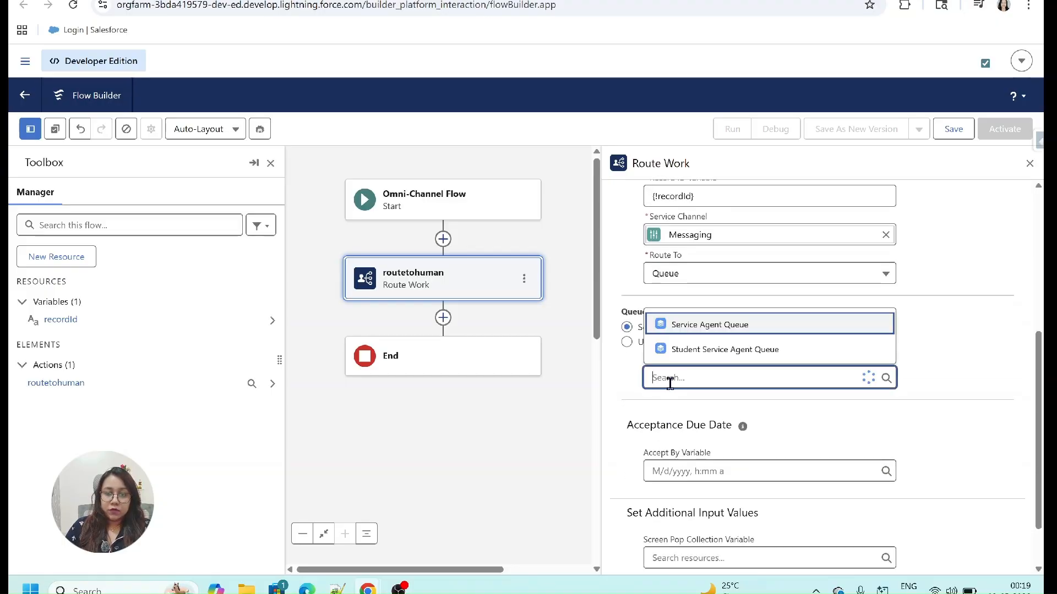
left_click(705, 351)
scroll(709, 382, "down", 1)
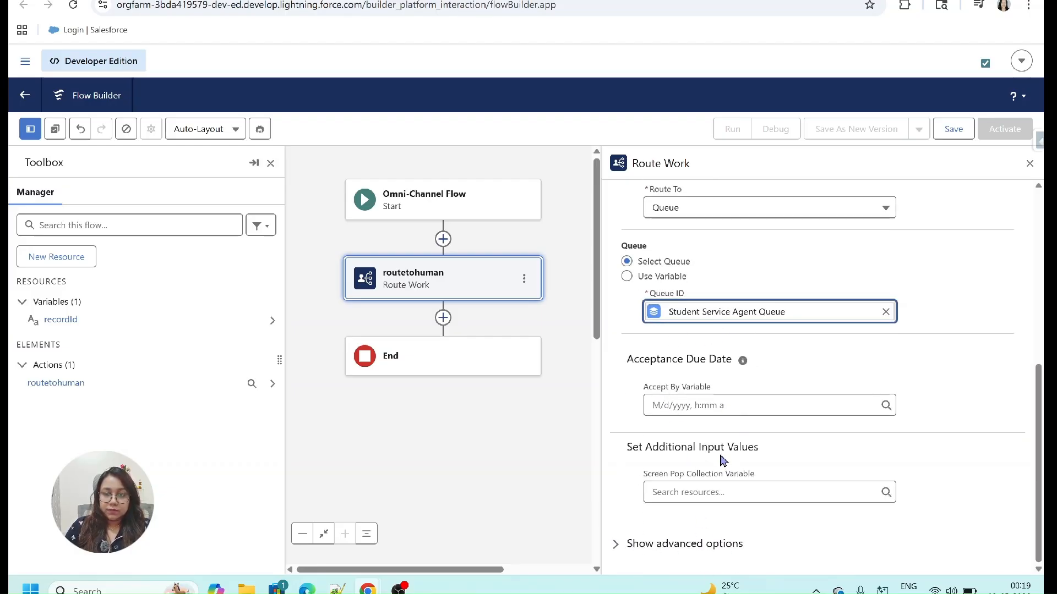
Step: Save the flow with label and API name routetohuman, and activate it
left_click(959, 129)
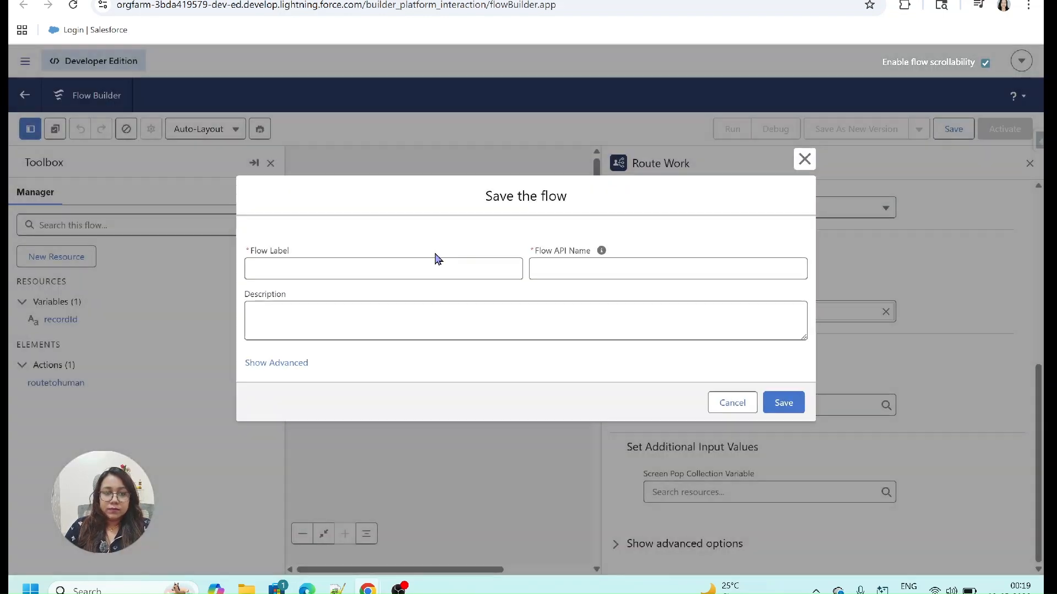
left_click(400, 264)
type("routetohuman")
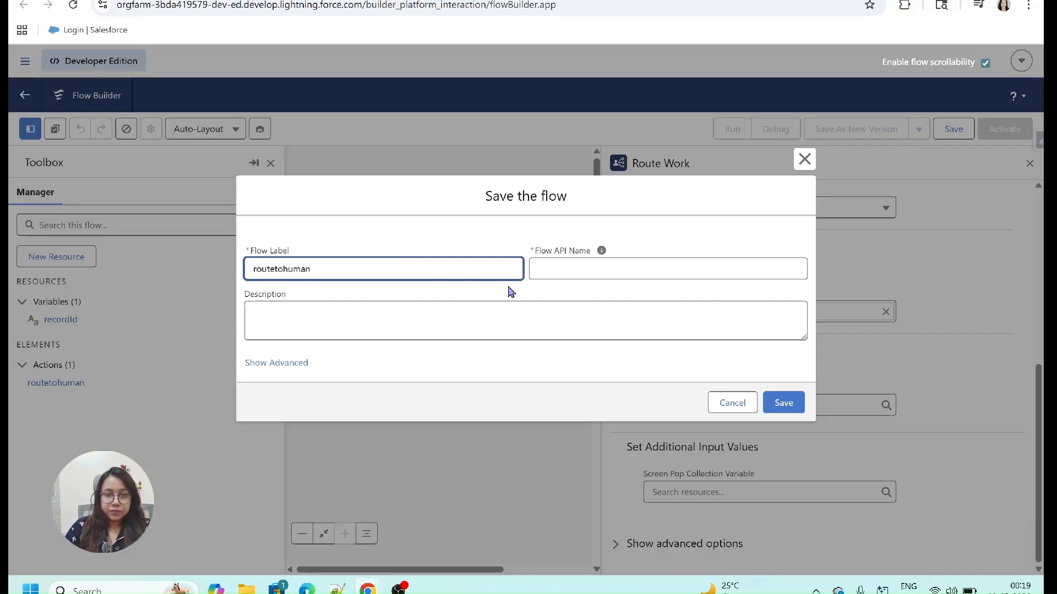
left_click(559, 269)
left_click(787, 402)
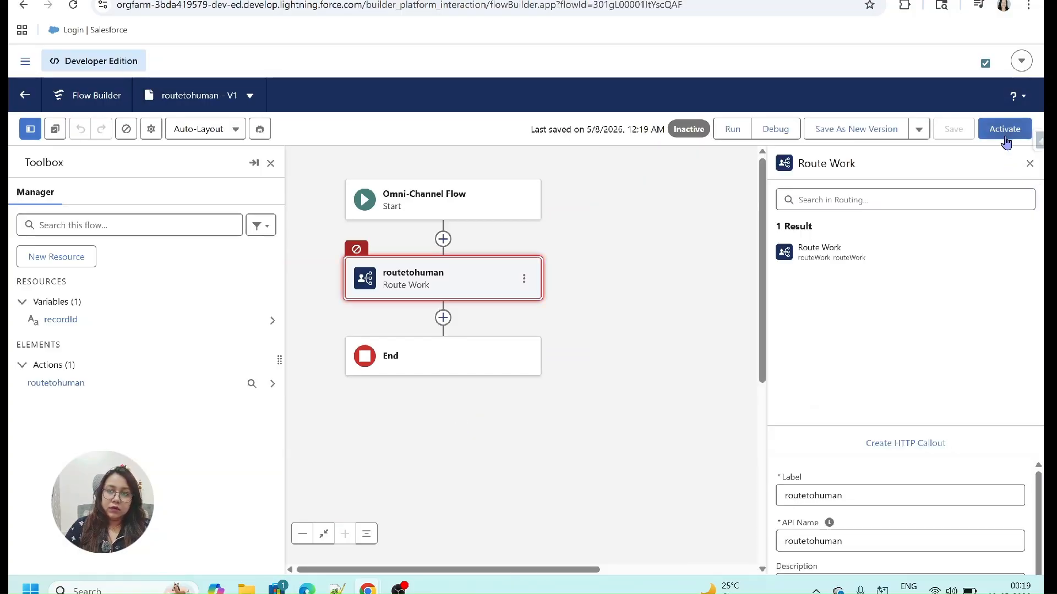
left_click(1004, 140)
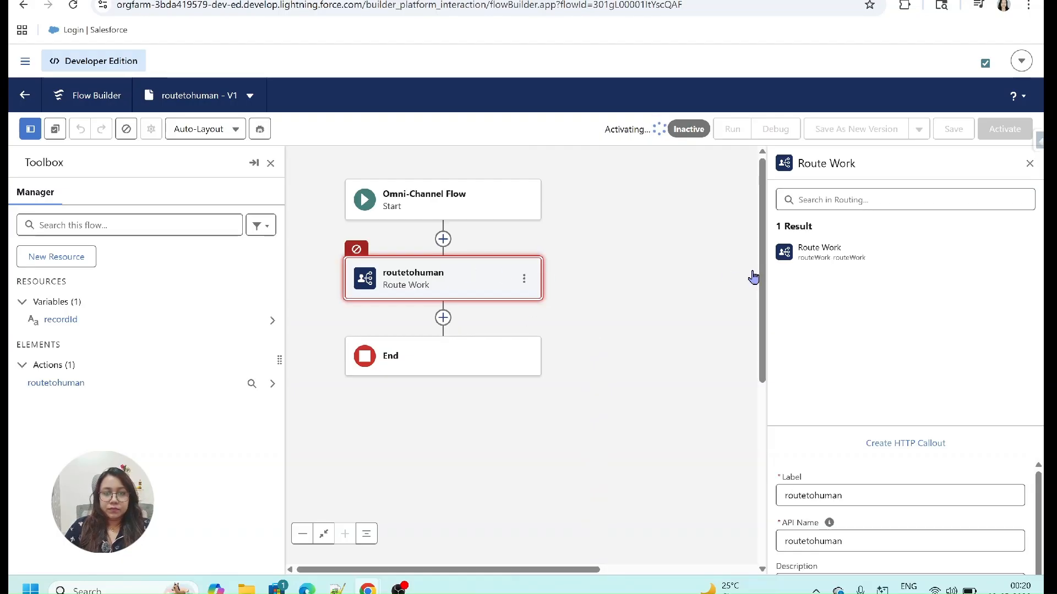
left_click(1030, 163)
Step: Review the "Assign Outbound flow to Agent" item of the Steps list in Canva and return to Salesforce
key("alt+Tab")
key("alt+Tab")
left_click(368, 590)
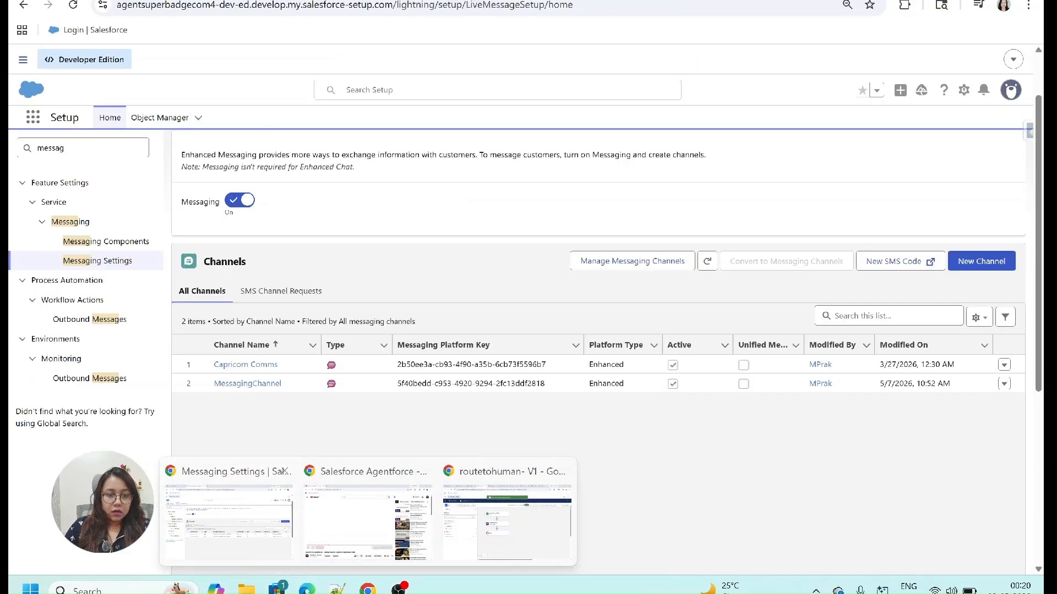
left_click(306, 589)
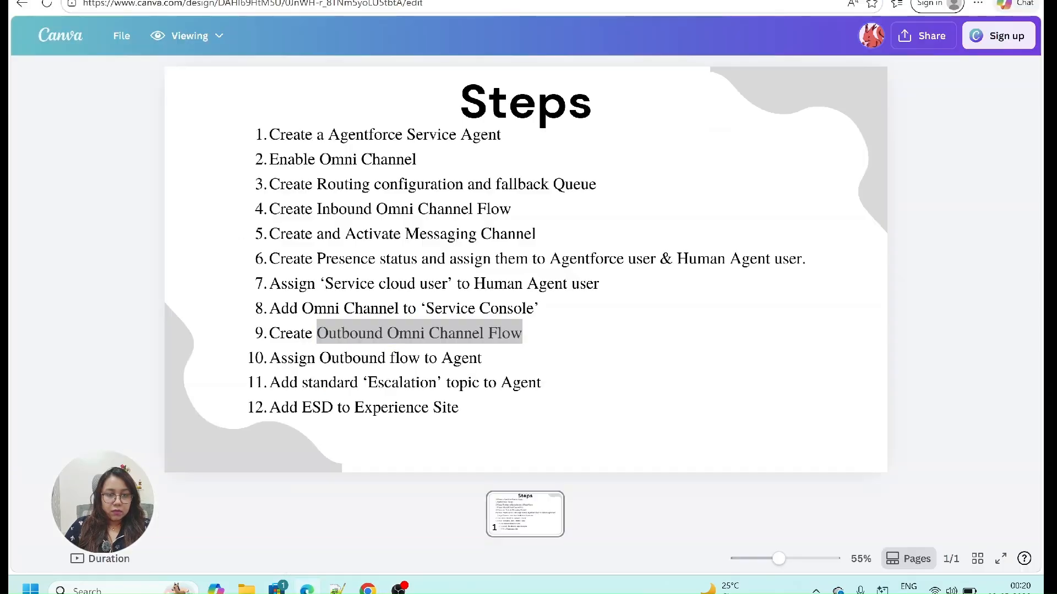
left_click(311, 314)
left_click_drag(273, 364, 484, 361)
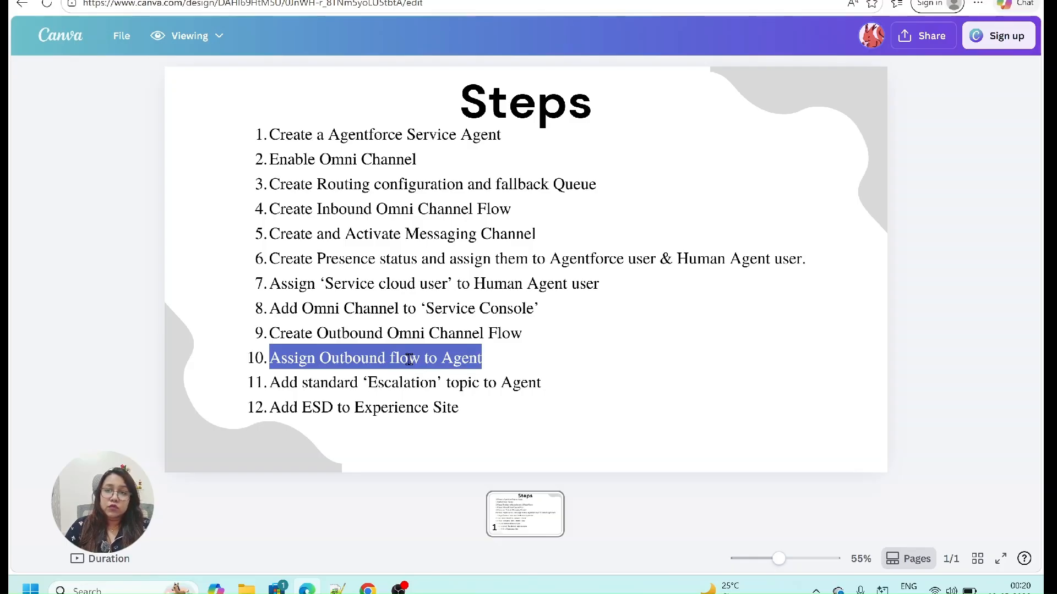
key("alt+Tab")
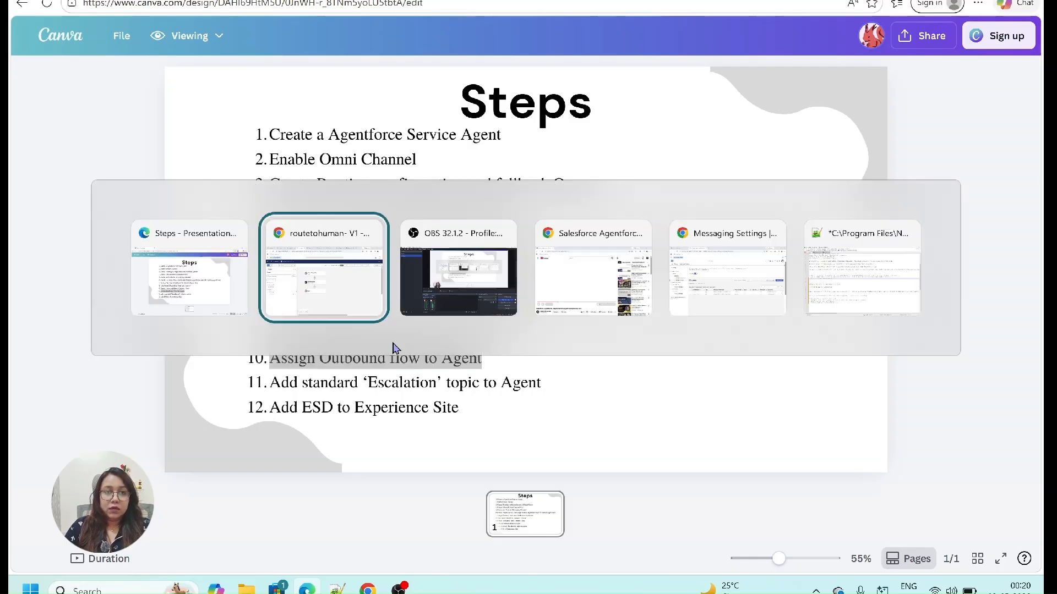
left_click(326, 292)
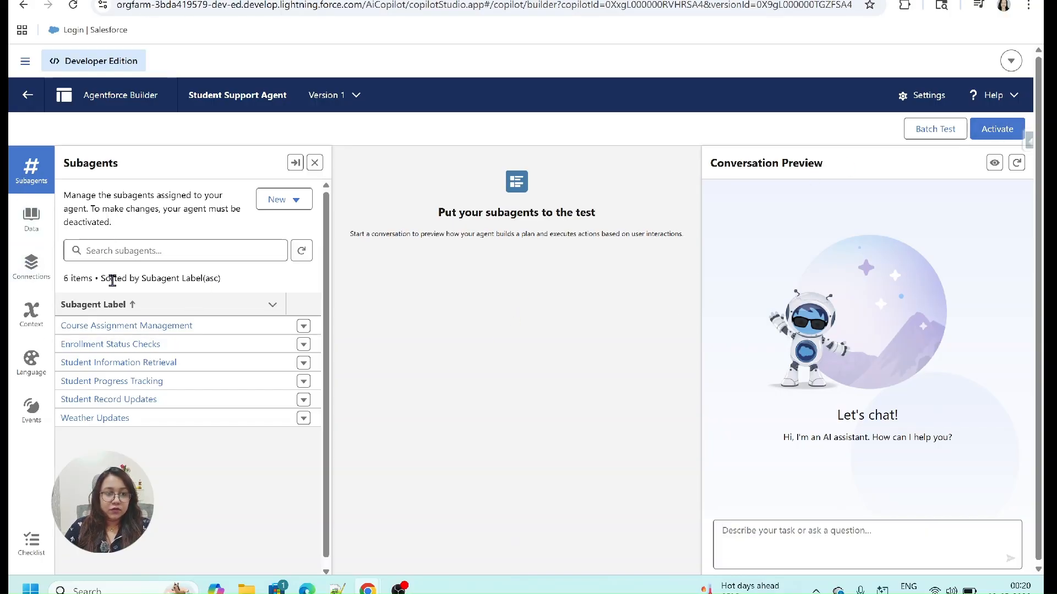
Step: Examine the Inbound and Outbound Omni-Channel Flow sections in the connections of Student Support Agent
left_click(31, 267)
scroll(132, 341, "down", 4)
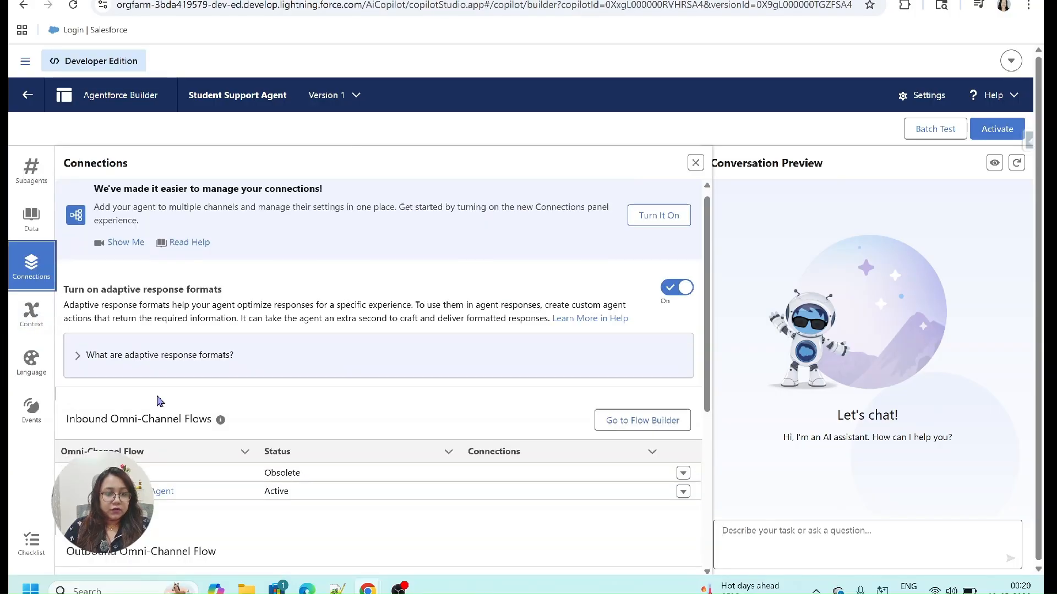
scroll(102, 289, "up", 2)
left_click_drag(68, 292, 209, 293)
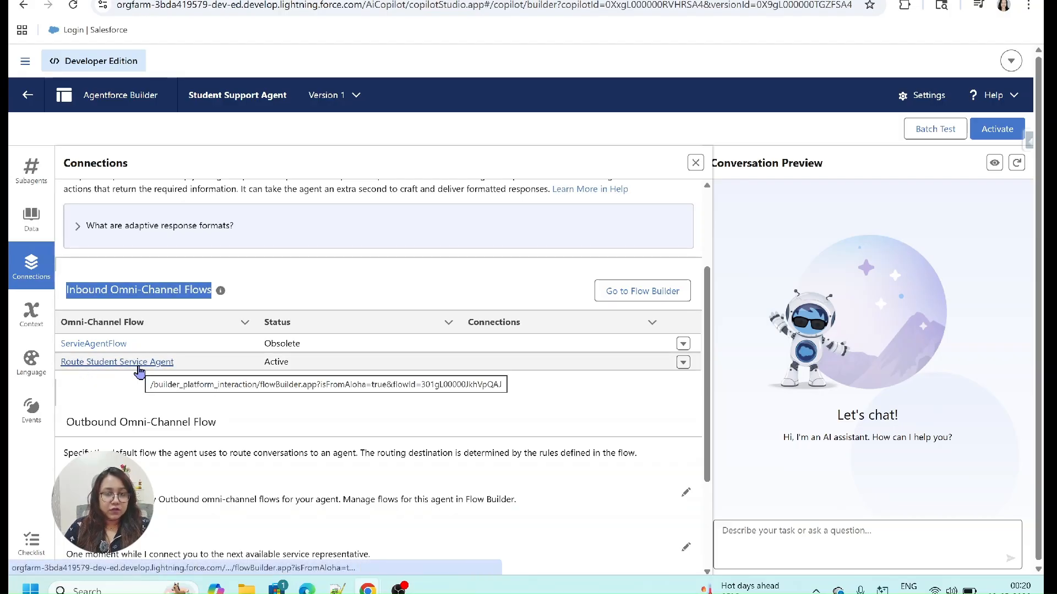
scroll(77, 292, "down", 3)
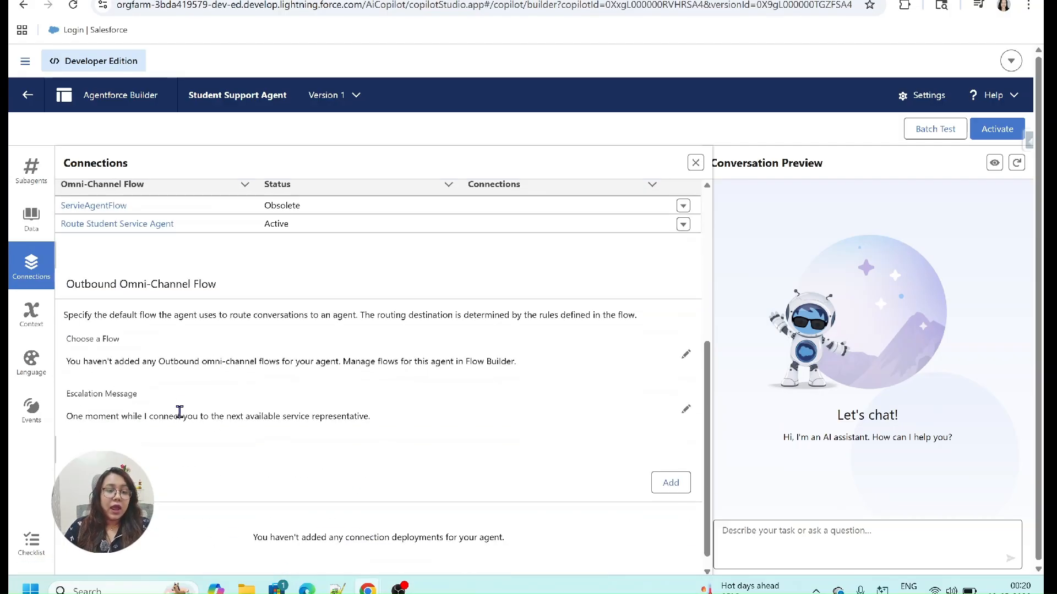
left_click_drag(67, 284, 215, 283)
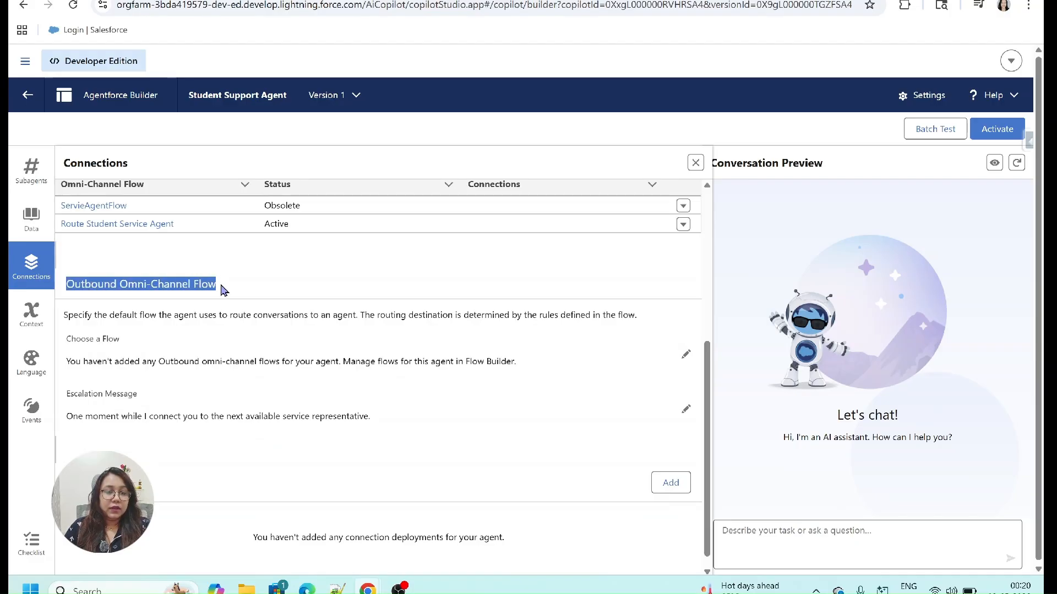
Step: Open the agent's outbound Omni-Channel flow setting for editing and look through the flows offered
left_click(686, 355)
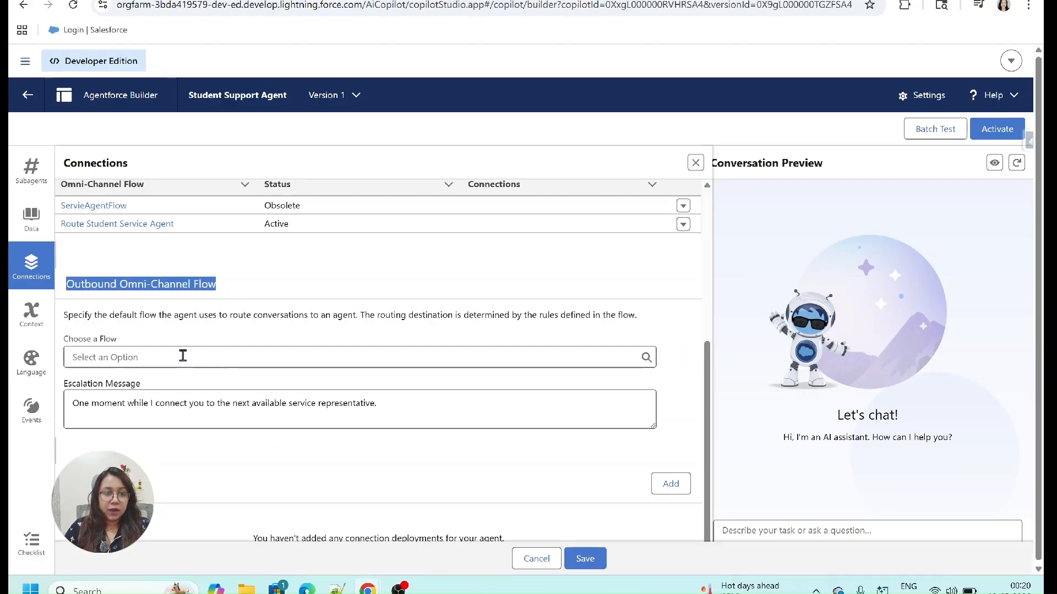
left_click(183, 356)
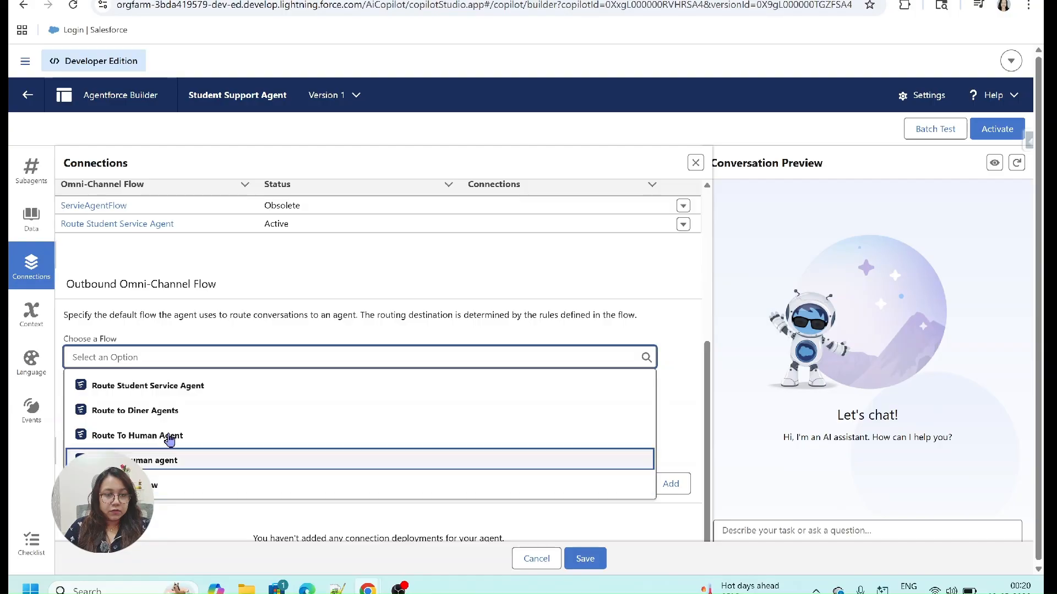
Step: Reload the agent builder and reopen the connections of Student Support Agent at the outbound flow section
left_click(72, 7)
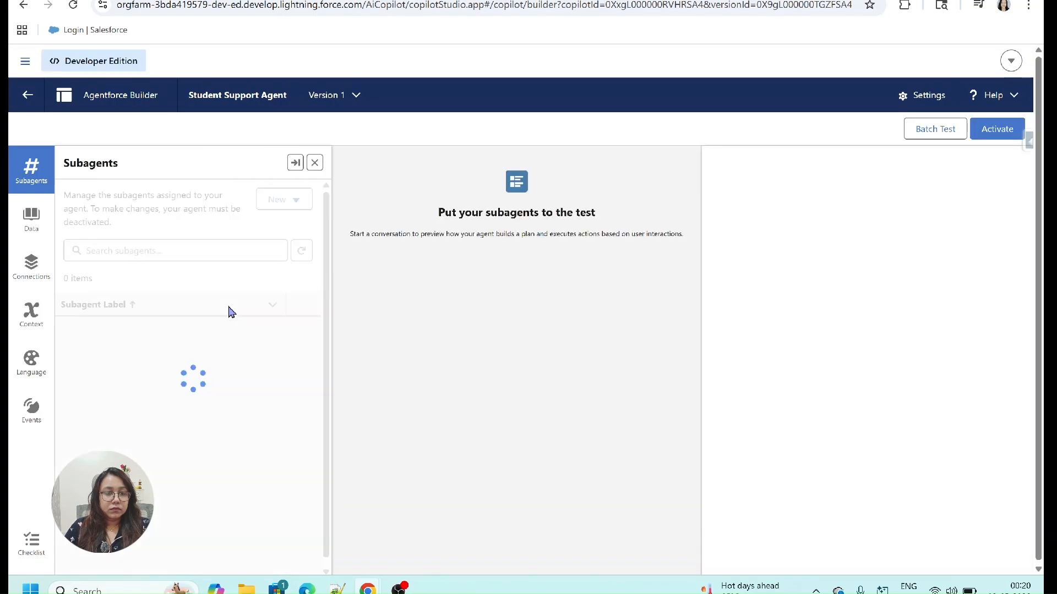
left_click(22, 265)
scroll(242, 435, "down", 3)
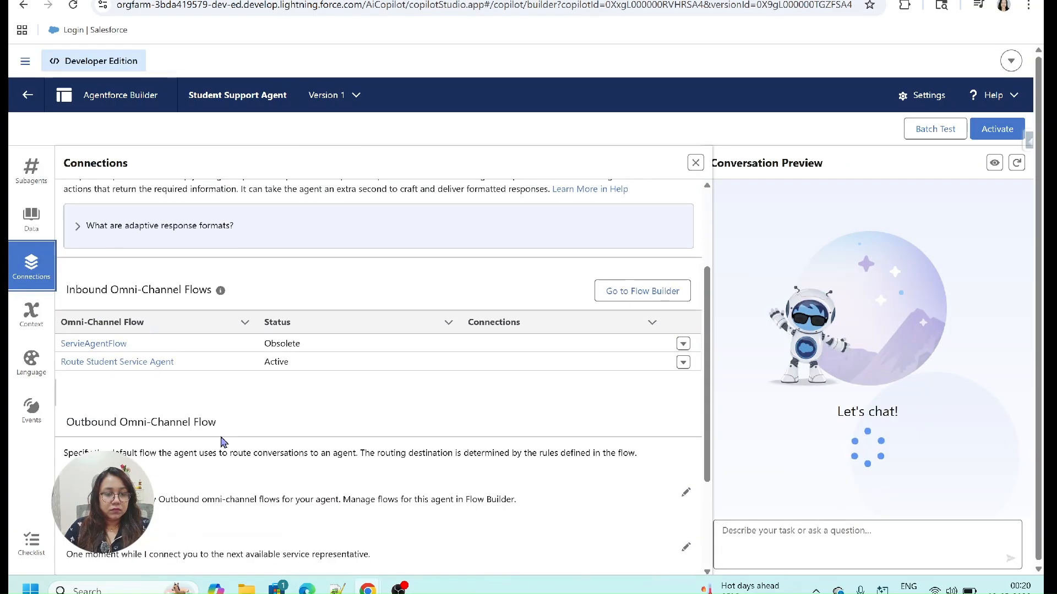
Step: Assign the routetohuman flow as the agent's outbound Omni-Channel flow, keep the existing escalation message, and save
scroll(223, 442, "down", 3)
left_click(682, 341)
left_click(174, 341)
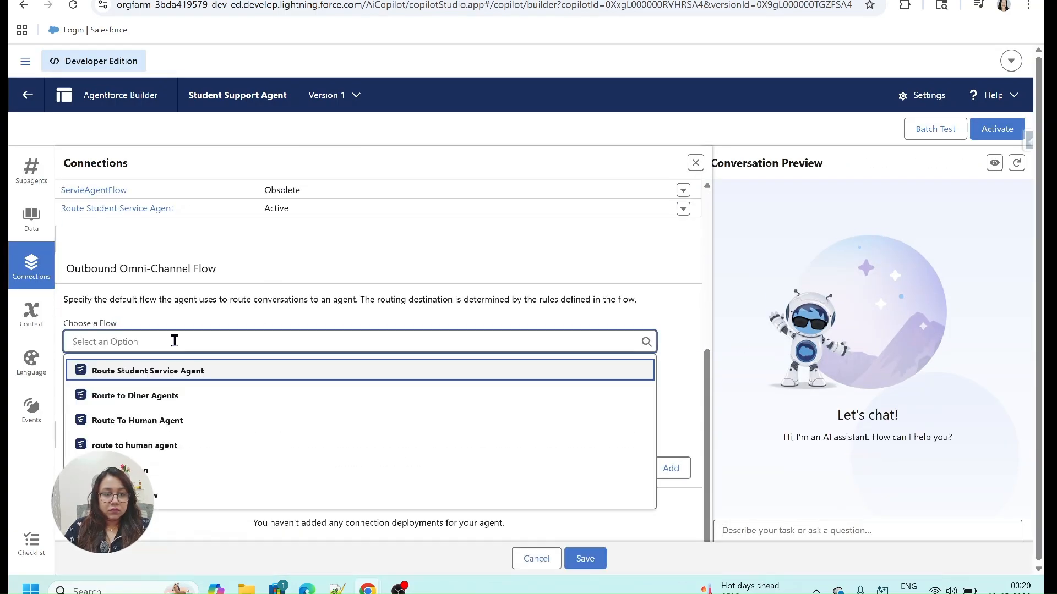
left_click(148, 471)
left_click(127, 394)
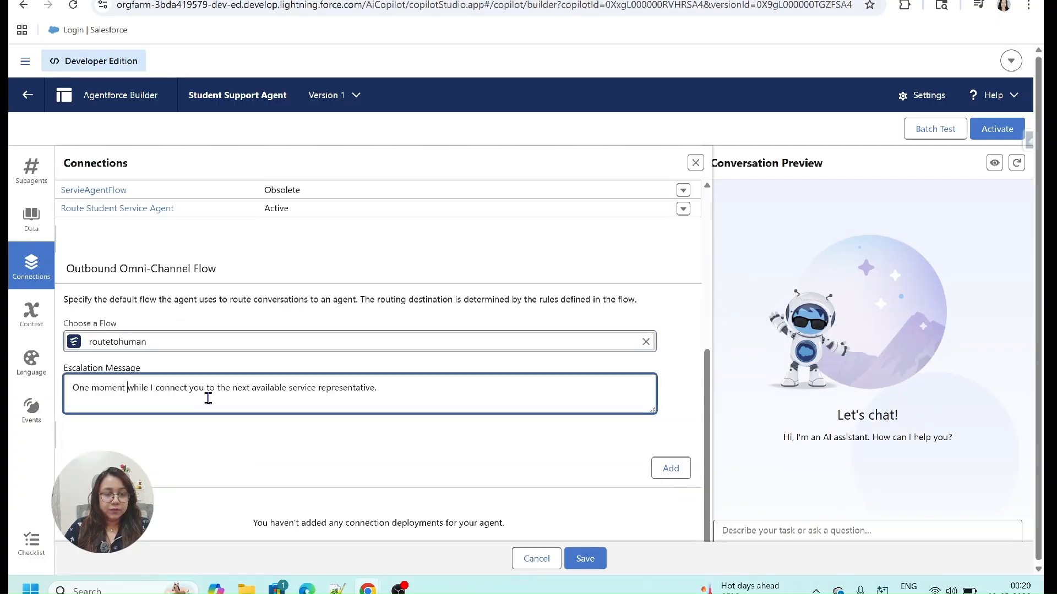
left_click_drag(78, 390, 385, 390)
left_click(382, 390)
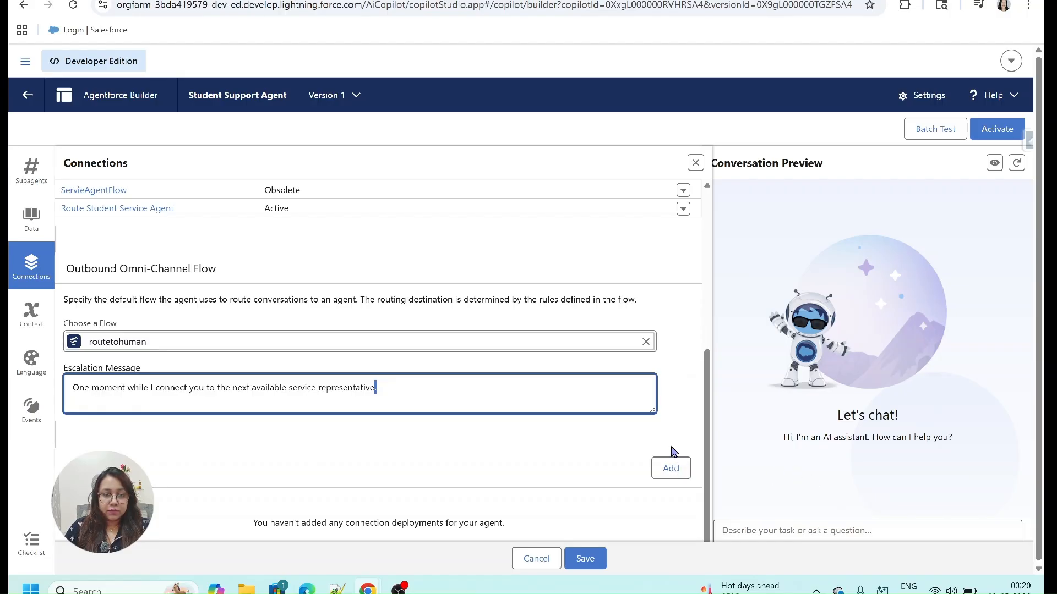
left_click(584, 557)
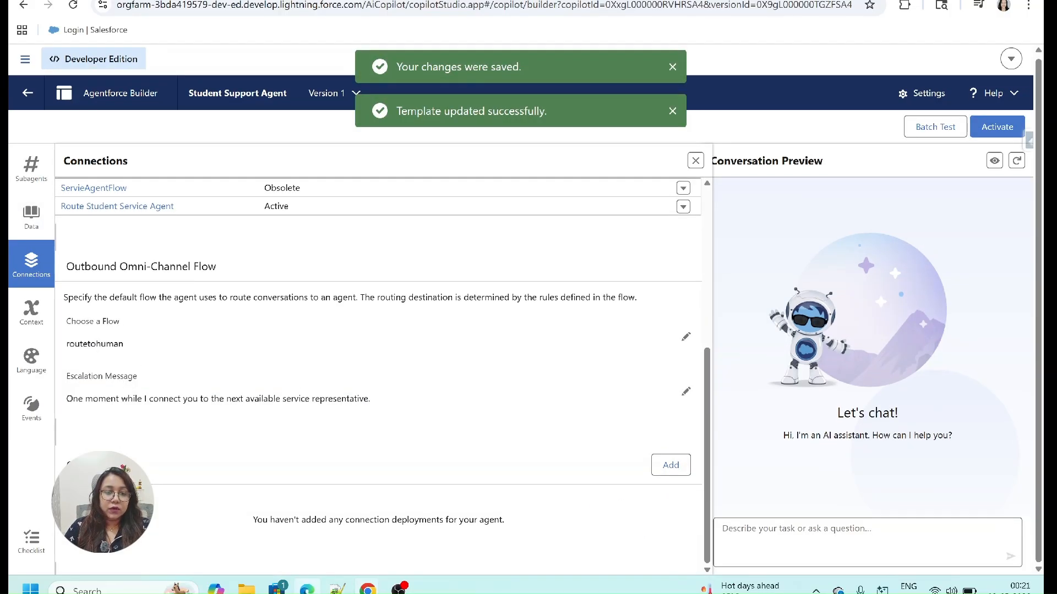
Step: Review the "Add standard 'Escalation' topic to Agent" item of the Steps list in Canva and return to Salesforce
left_click(307, 589)
left_click(280, 384)
left_click_drag(280, 384, 527, 390)
double_click(526, 385)
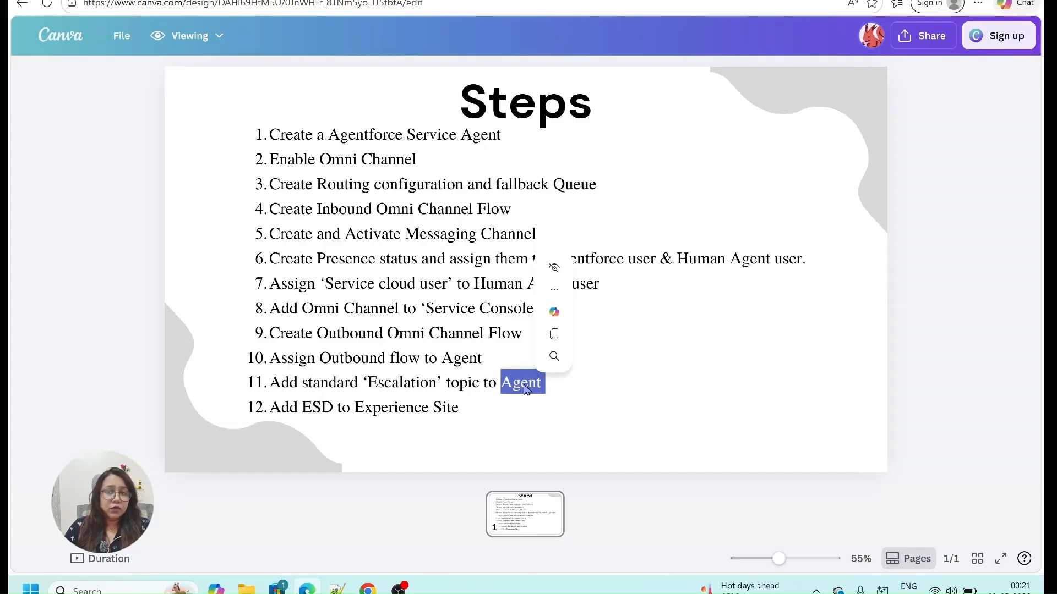
double_click(388, 383)
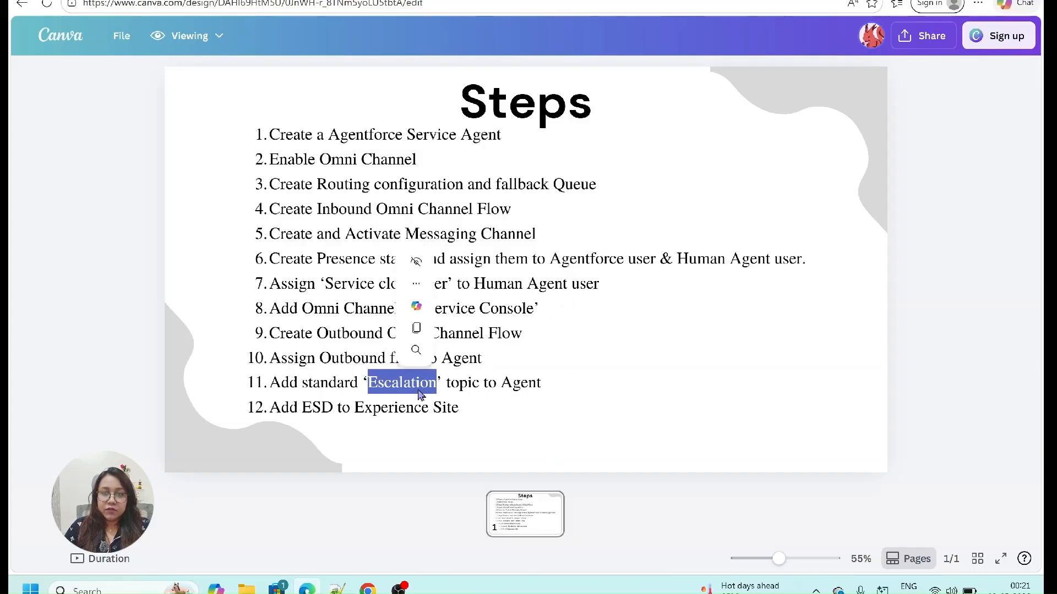
key("alt+Tab")
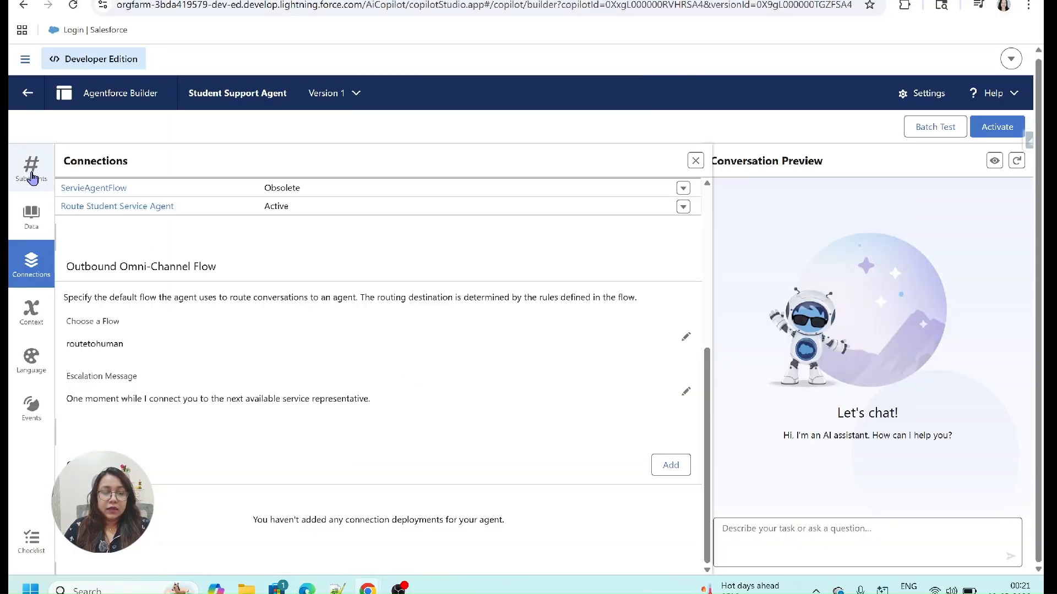
Step: Add the standard Escalation subagent from the Asset Library to Student Support Agent
left_click(32, 177)
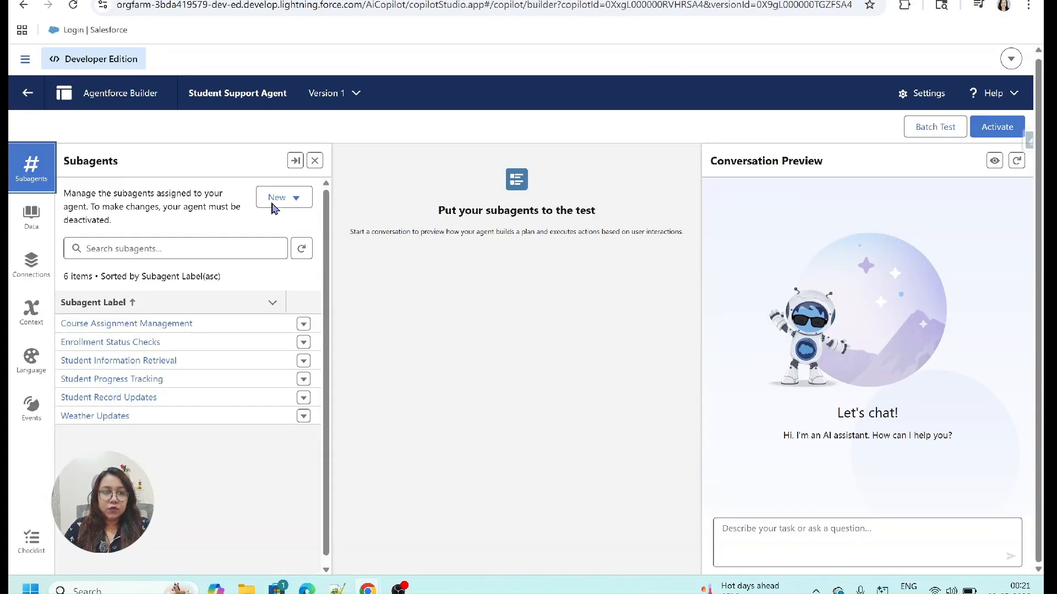
left_click(280, 197)
left_click(301, 226)
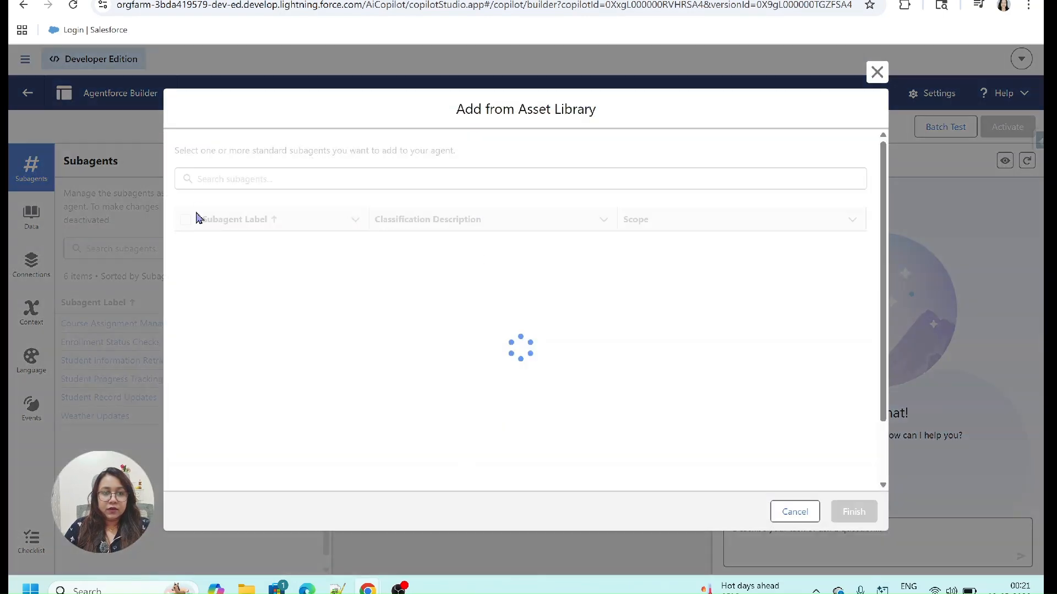
left_click(230, 178)
type("escal")
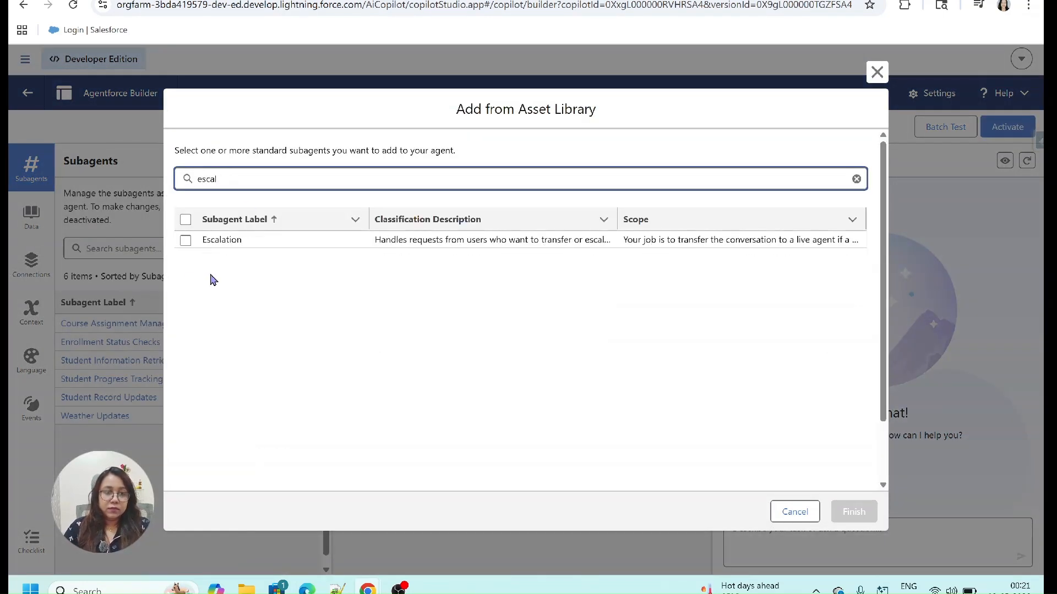
left_click(186, 240)
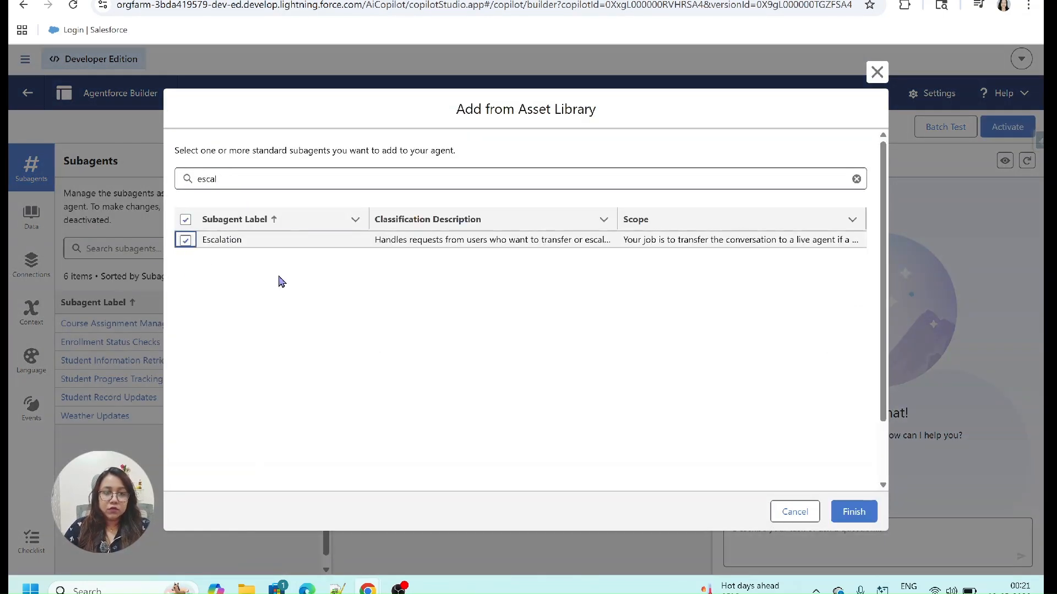
left_click(853, 512)
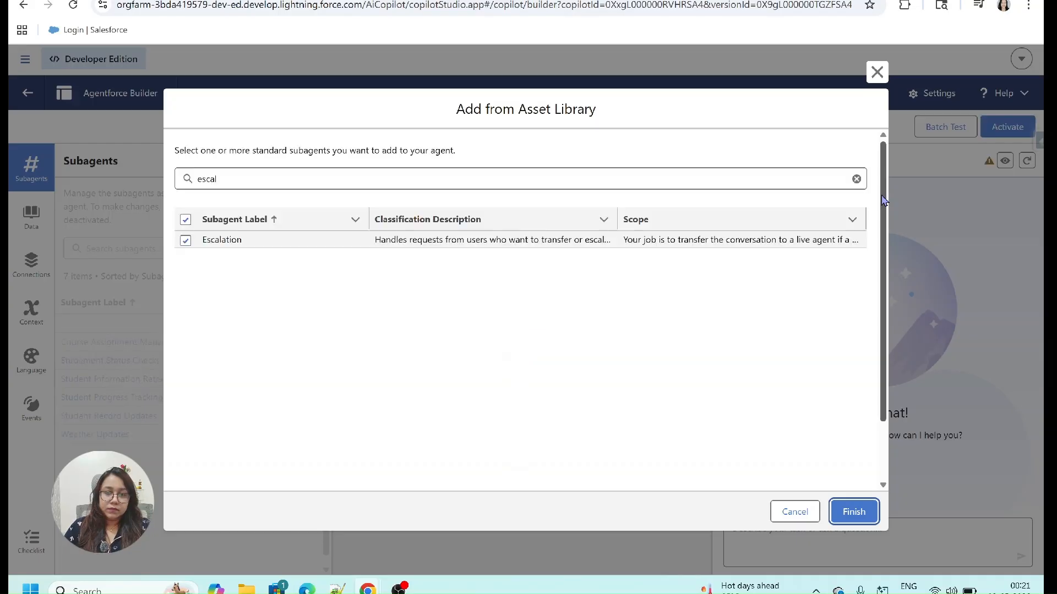
left_click(854, 512)
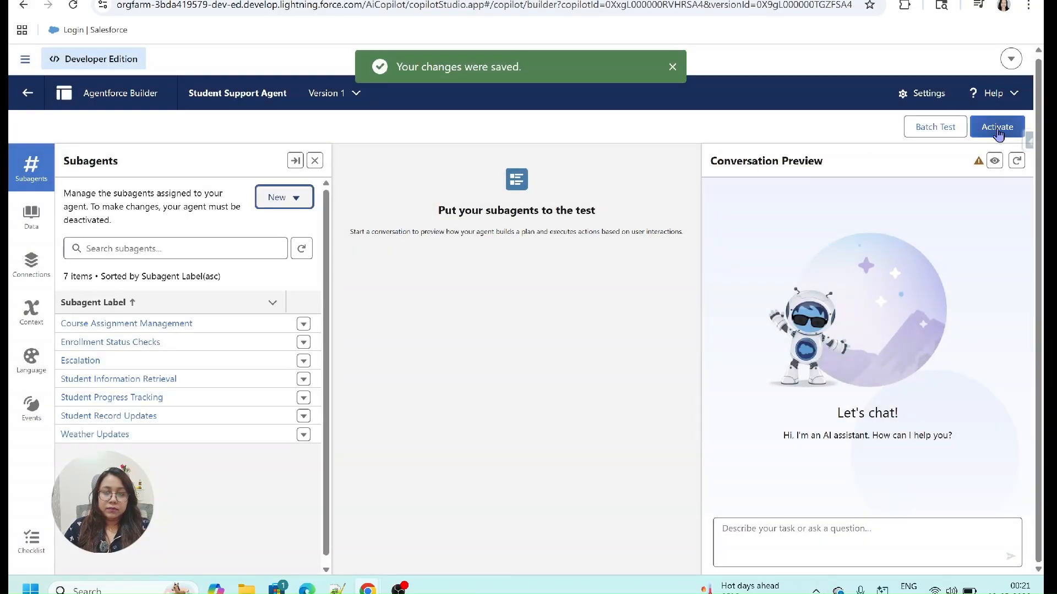
Step: Activate Student Support Agent despite its configuration issues, reviewing the "Add ESD to Experience Site" item in Canva while activation is being checked
left_click(998, 132)
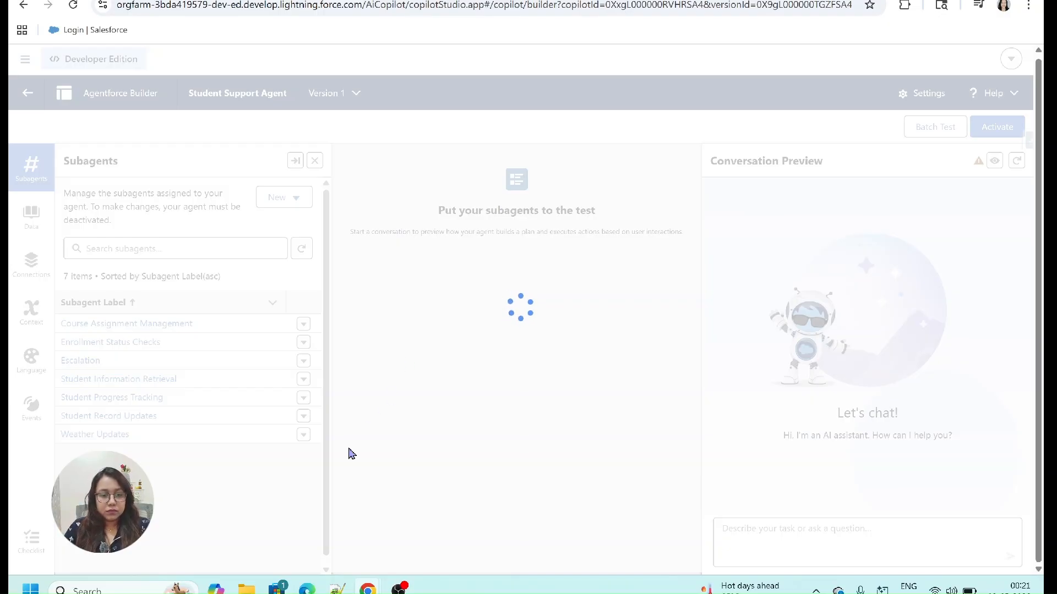
mouse_move(307, 589)
left_click(306, 537)
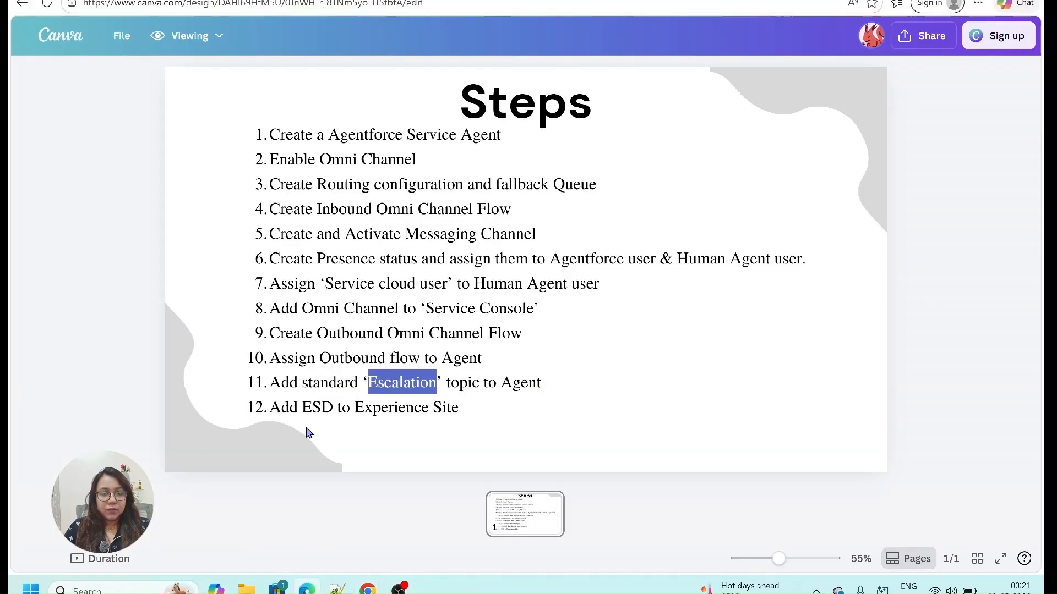
left_click_drag(273, 406, 465, 410)
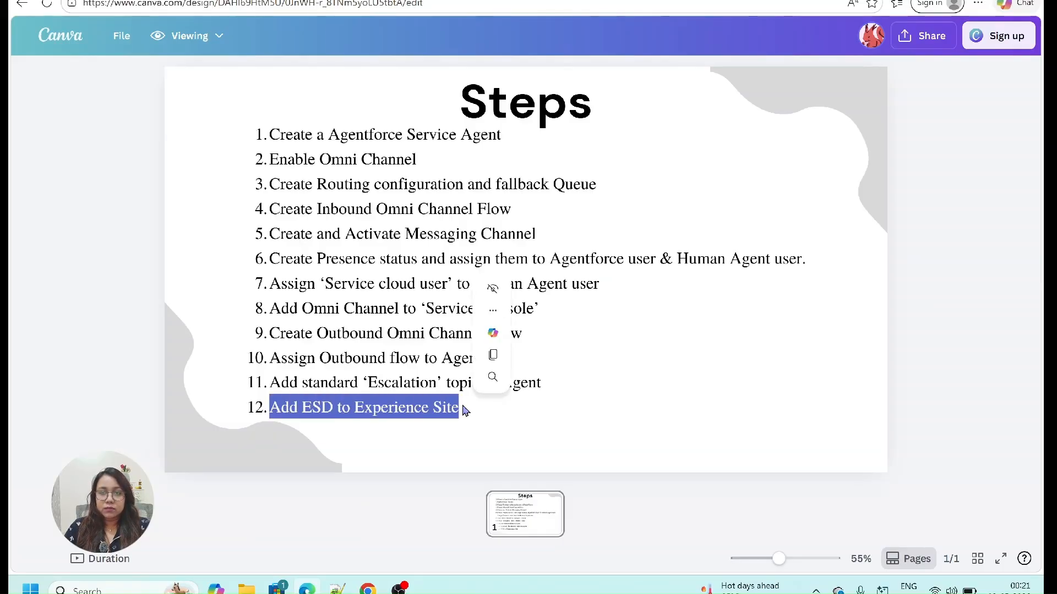
double_click(309, 408)
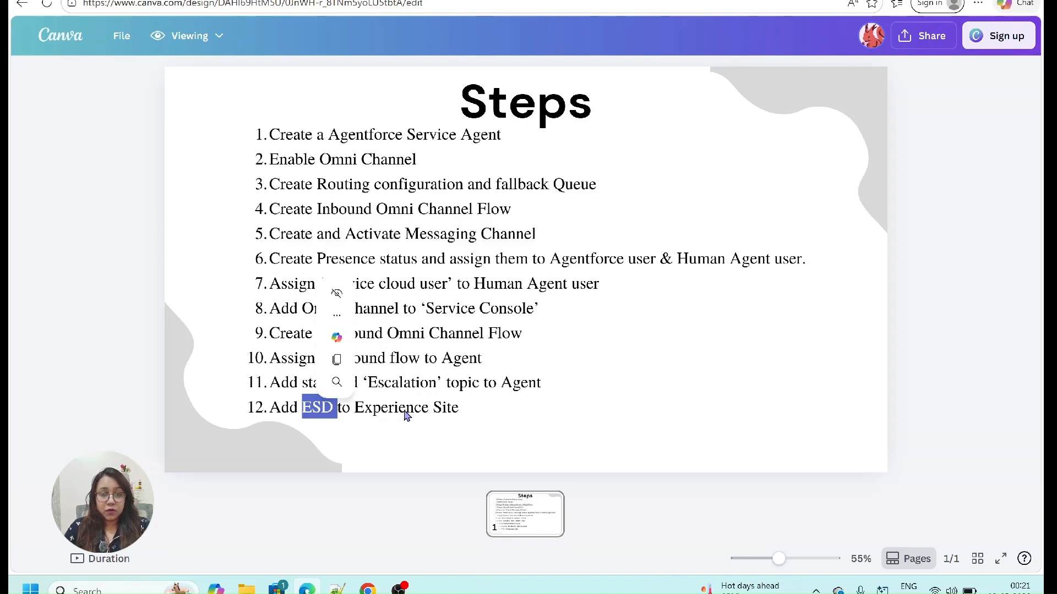
key("alt+Tab")
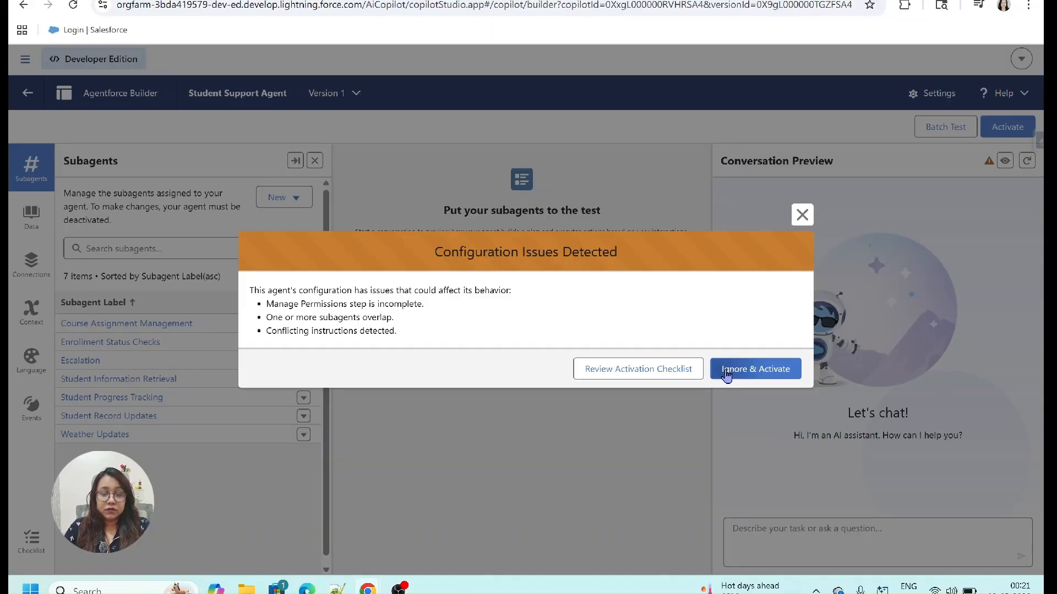
left_click(751, 369)
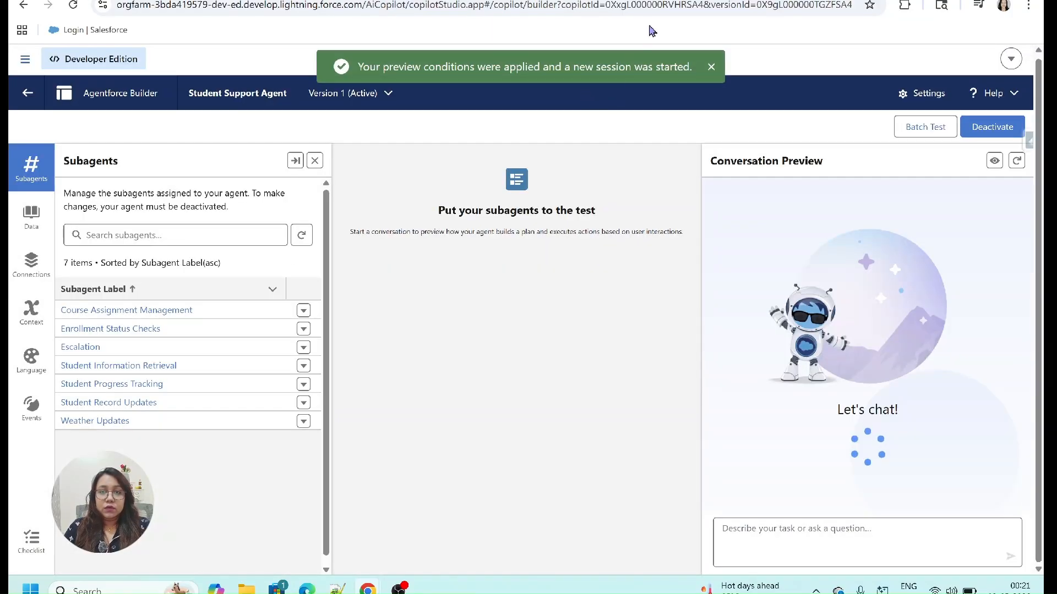
Step: Open the Student Portal site from the All Sites list in Salesforce Setup
left_click(668, 0)
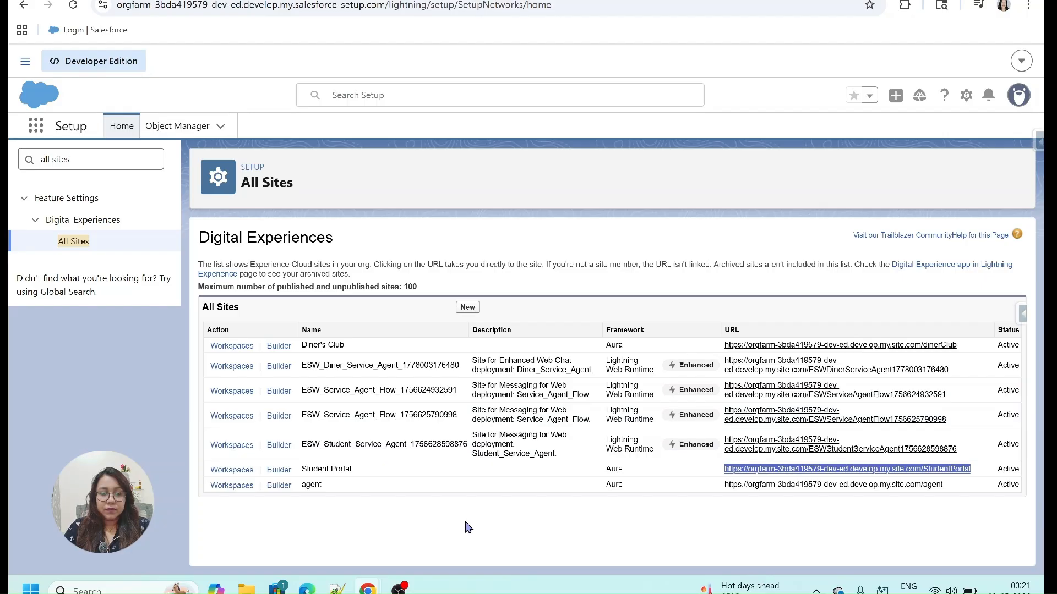
left_click(415, 503)
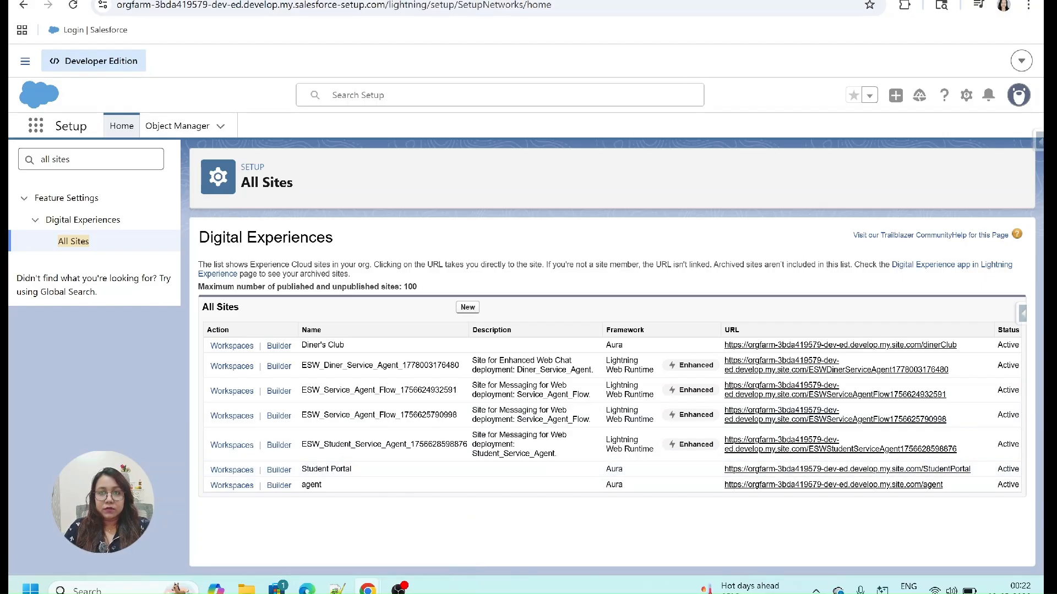
left_click(776, 470)
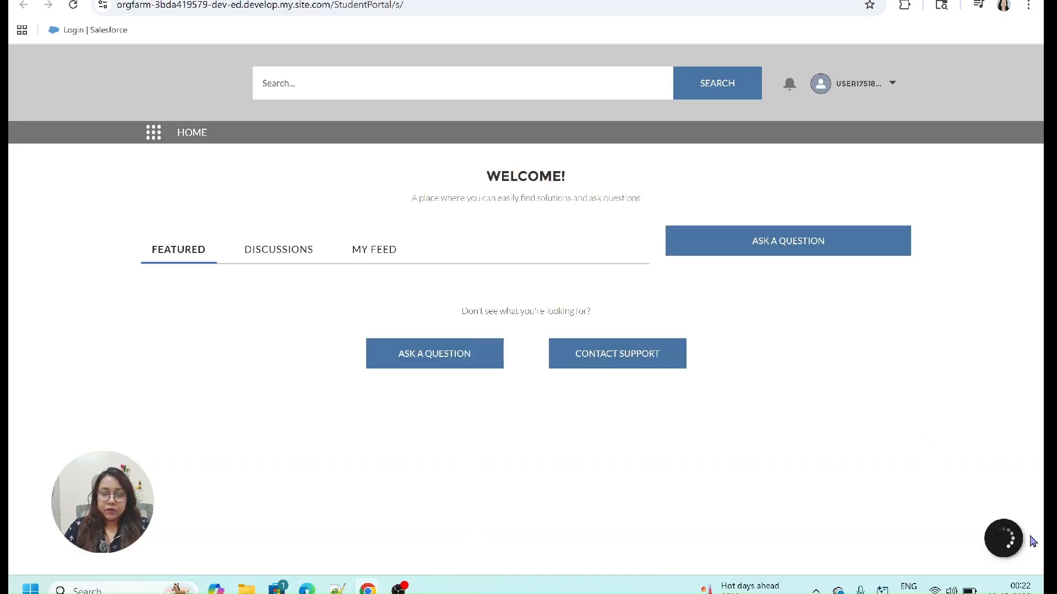
Step: End the existing Student Support Agent chat on the Student Portal and reload the page
left_click(1004, 540)
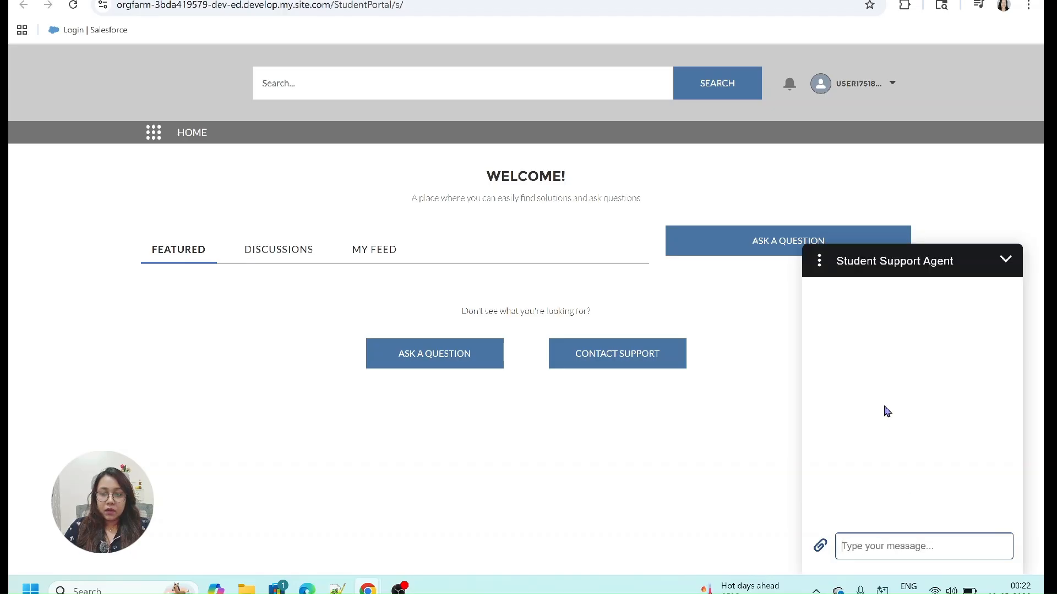
left_click(819, 261)
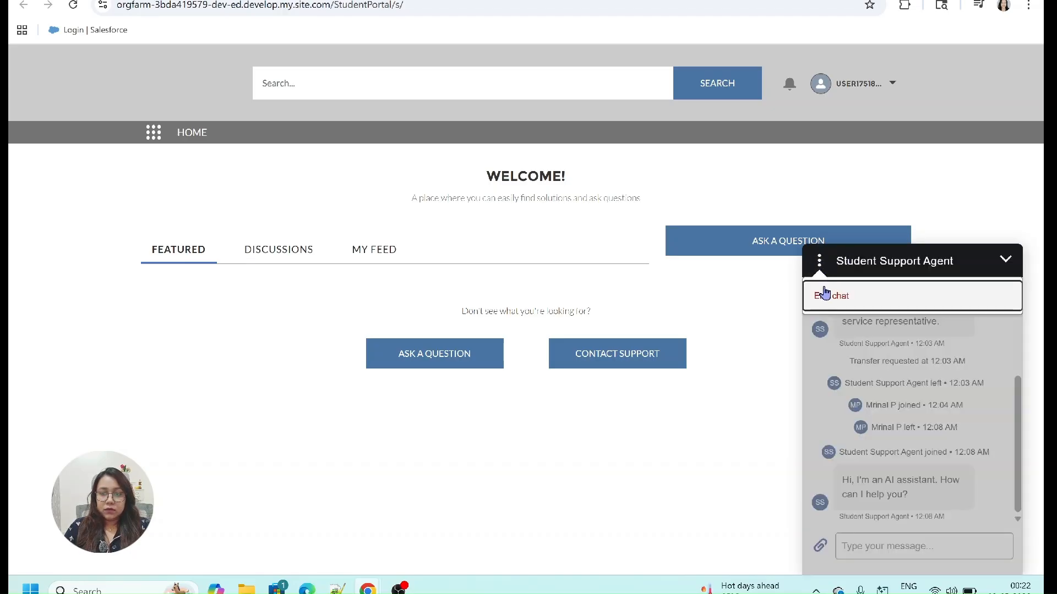
left_click(826, 294)
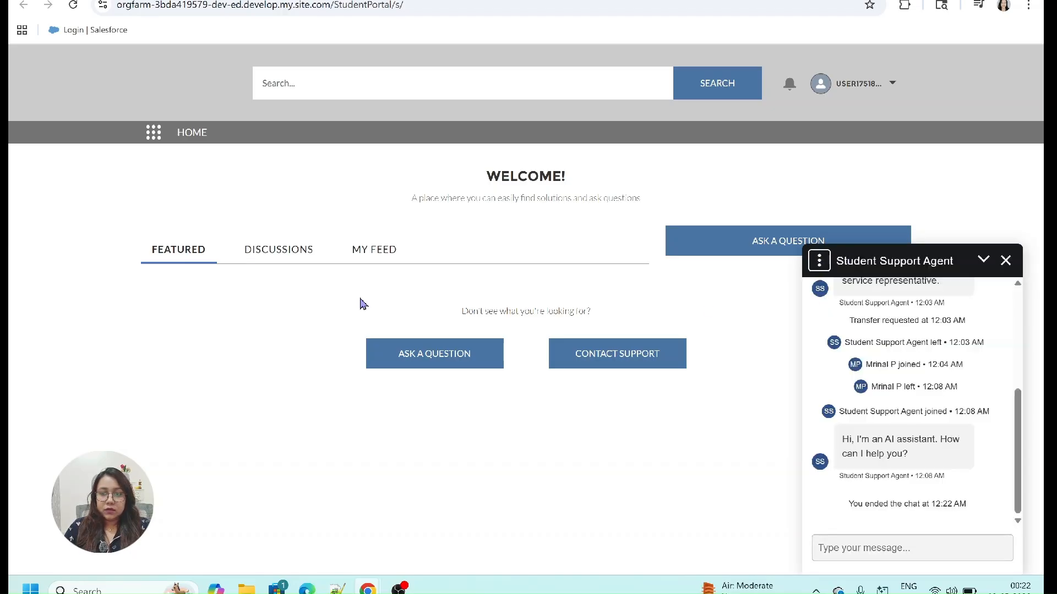
left_click(72, 7)
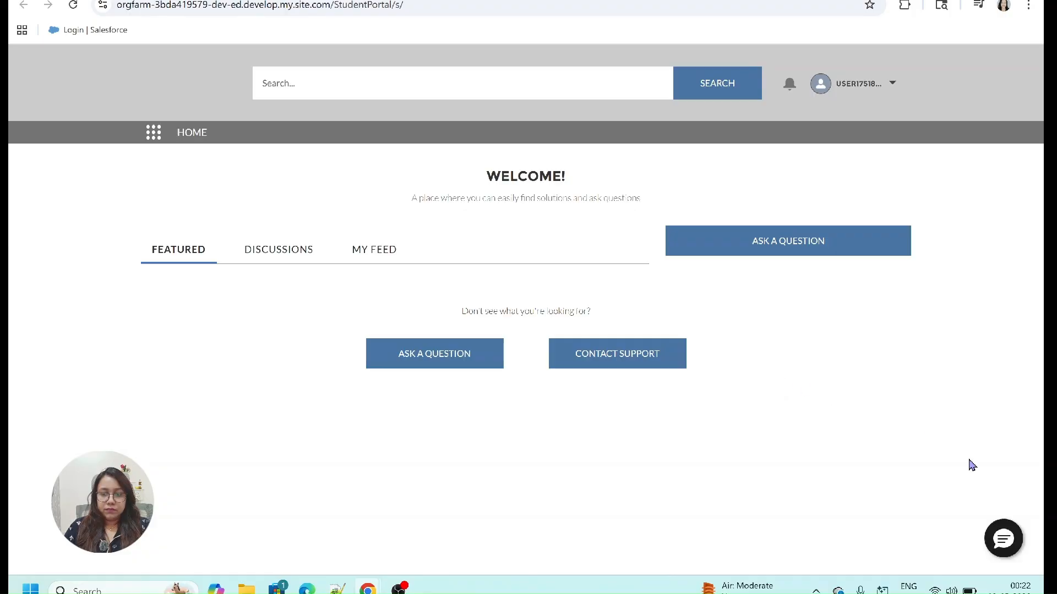
Step: Start a new Student Support Agent chat and send the message "escalate to human agent"
left_click(1003, 535)
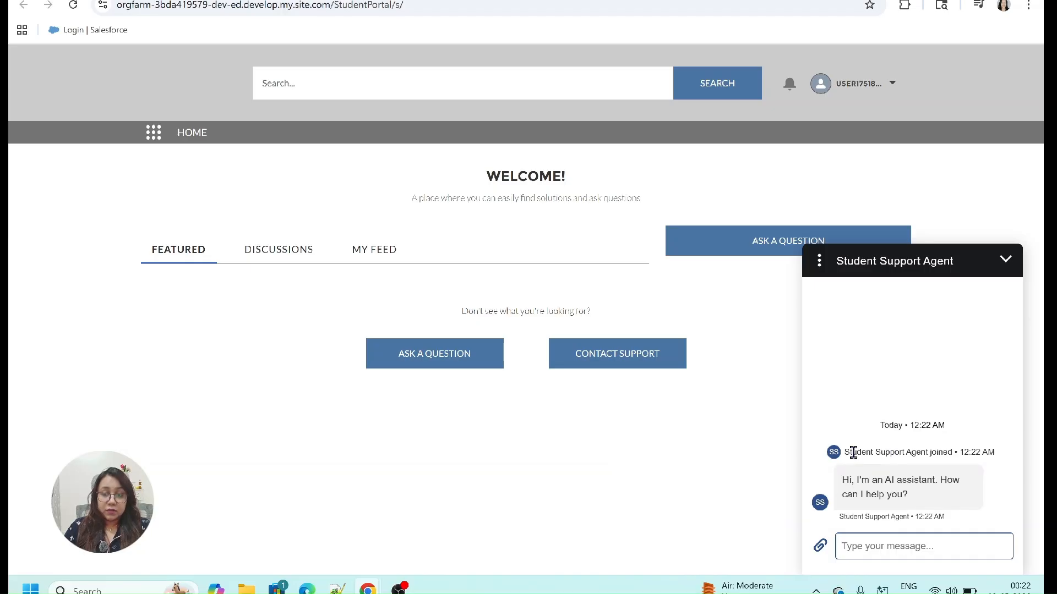
left_click(868, 543)
type("esa")
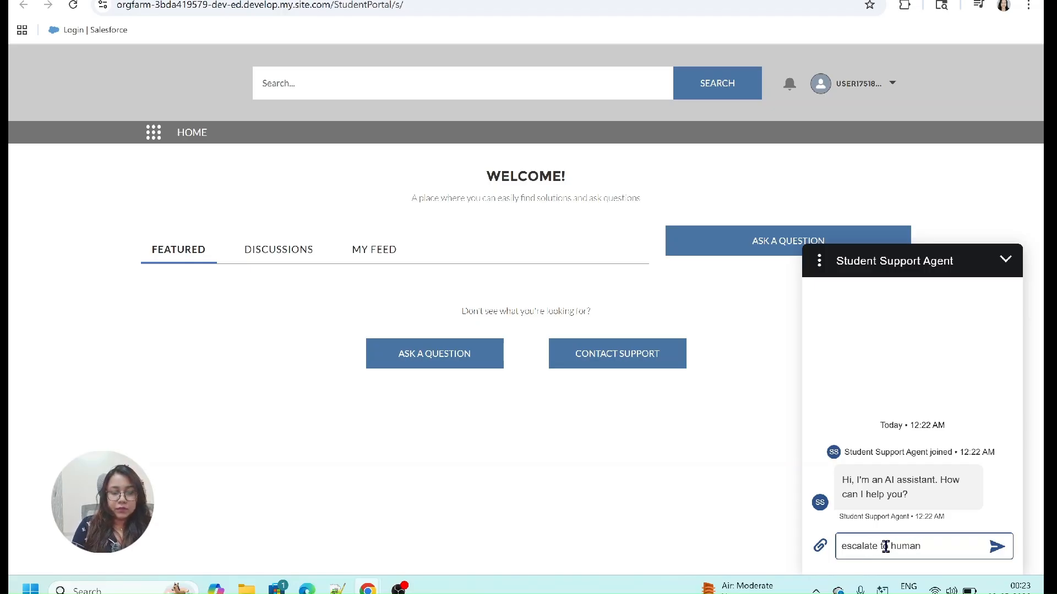
key("Return")
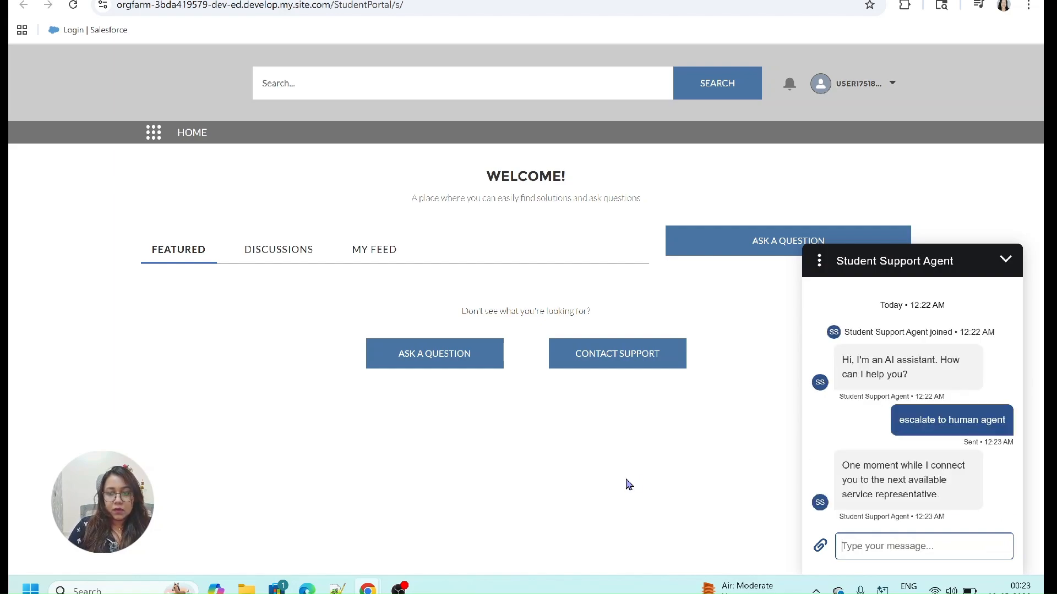
Step: Examine the escalation reply, the transfer request entries and the transfer status in the chat
left_click_drag(847, 401, 934, 448)
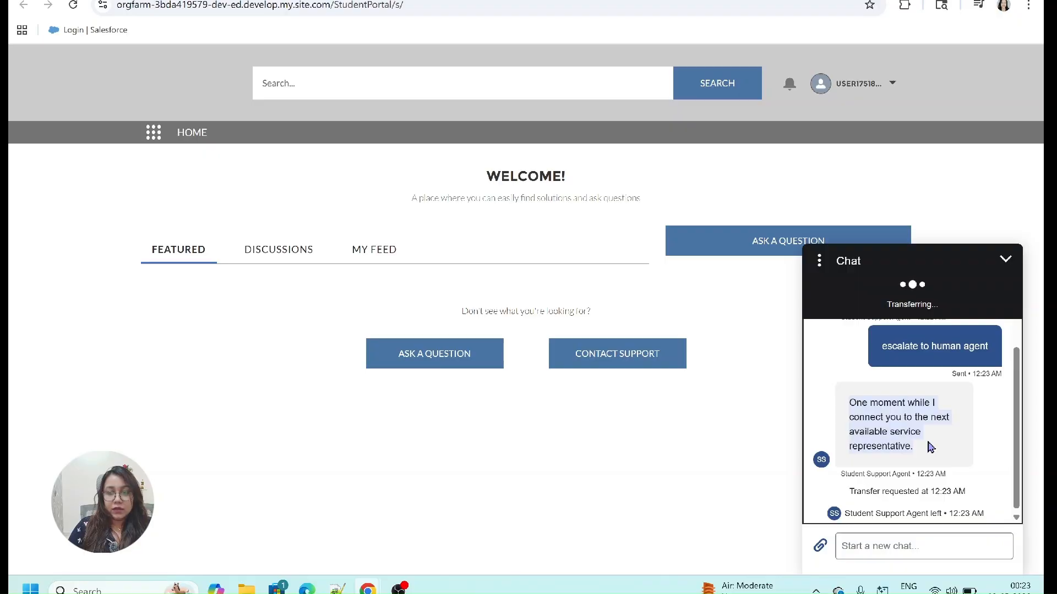
left_click(930, 447)
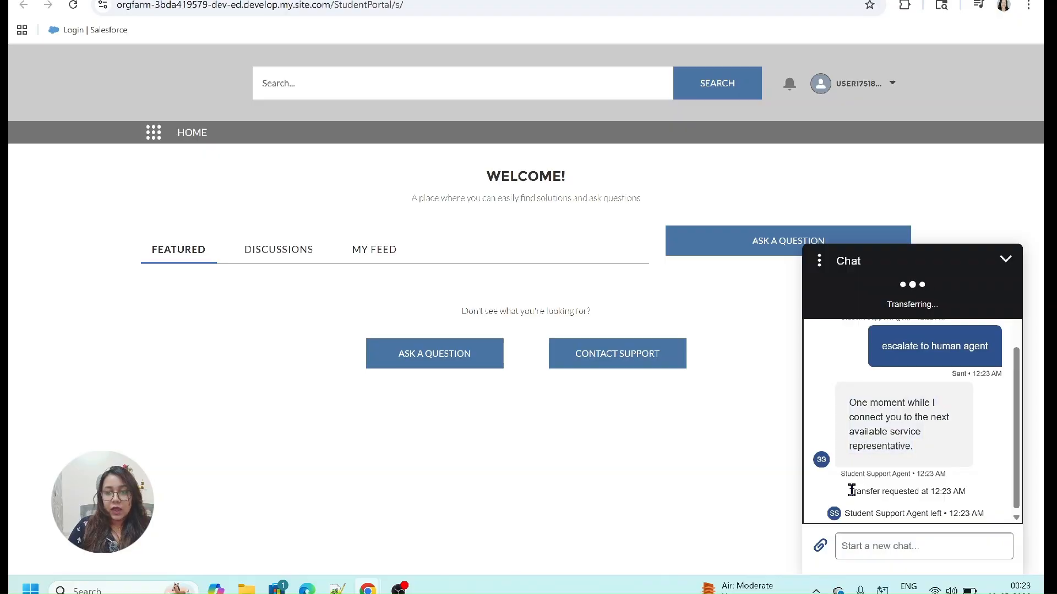
left_click_drag(852, 490, 952, 491)
left_click_drag(844, 513, 952, 513)
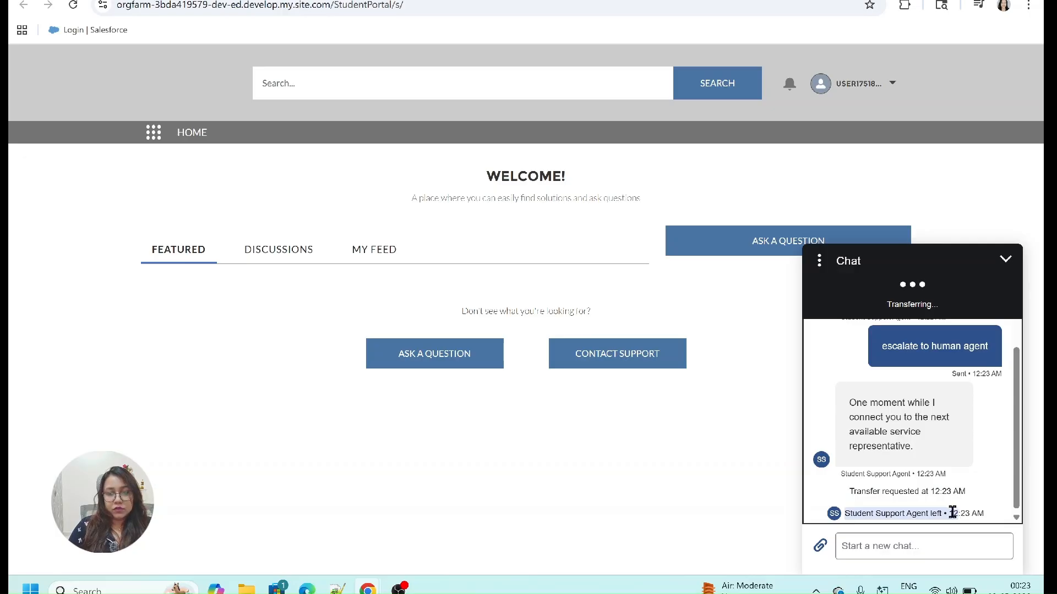
left_click(887, 304)
left_click_drag(887, 304, 944, 311)
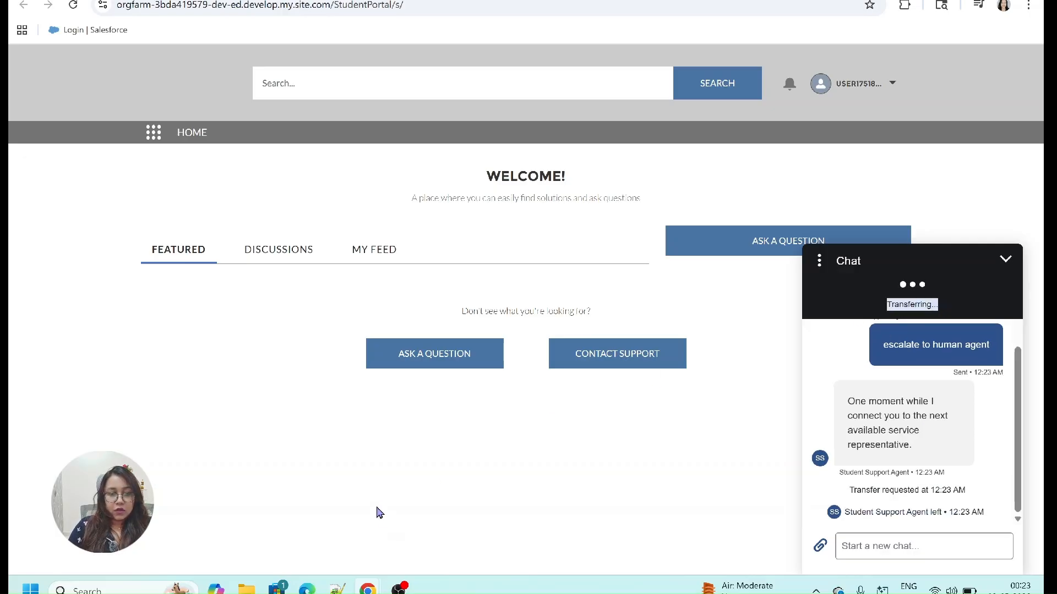
Step: In the Service Console, set the Omni-Channel status to Available and accept the waiting Guest messaging session
mouse_move(366, 588)
left_click(77, 1)
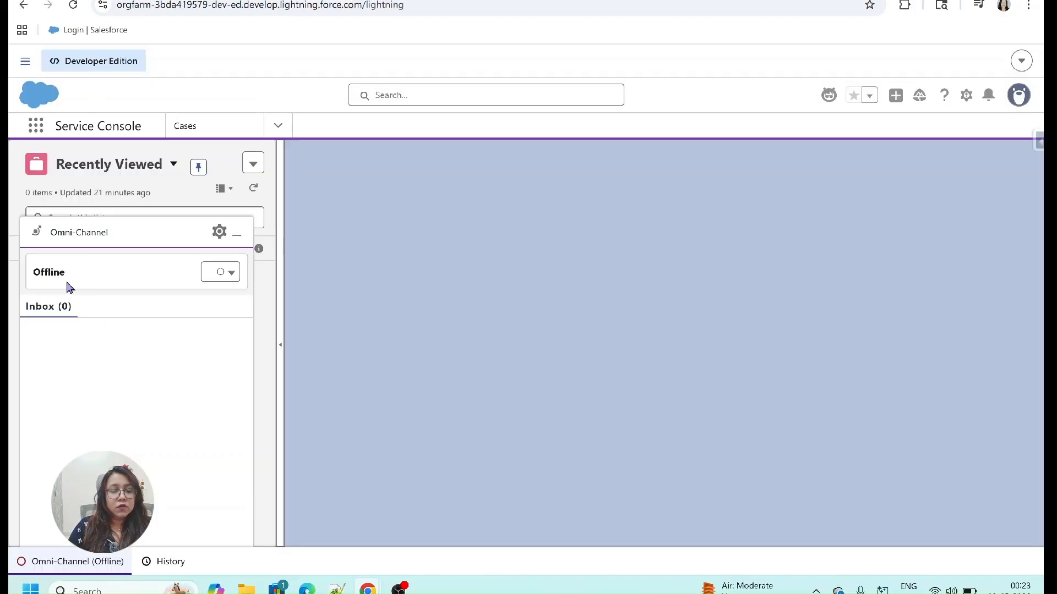
left_click(229, 273)
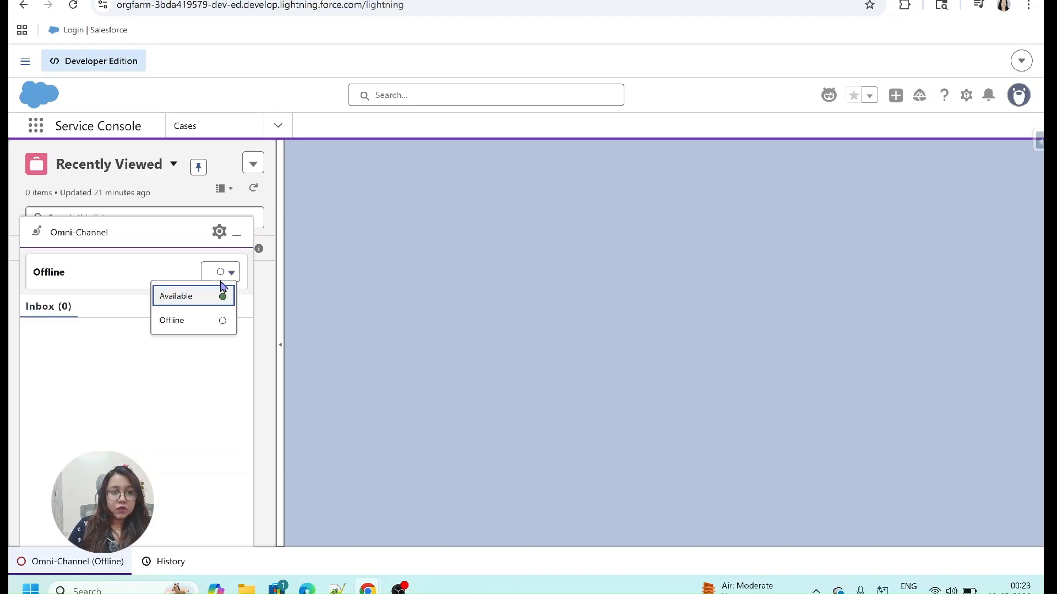
left_click(189, 298)
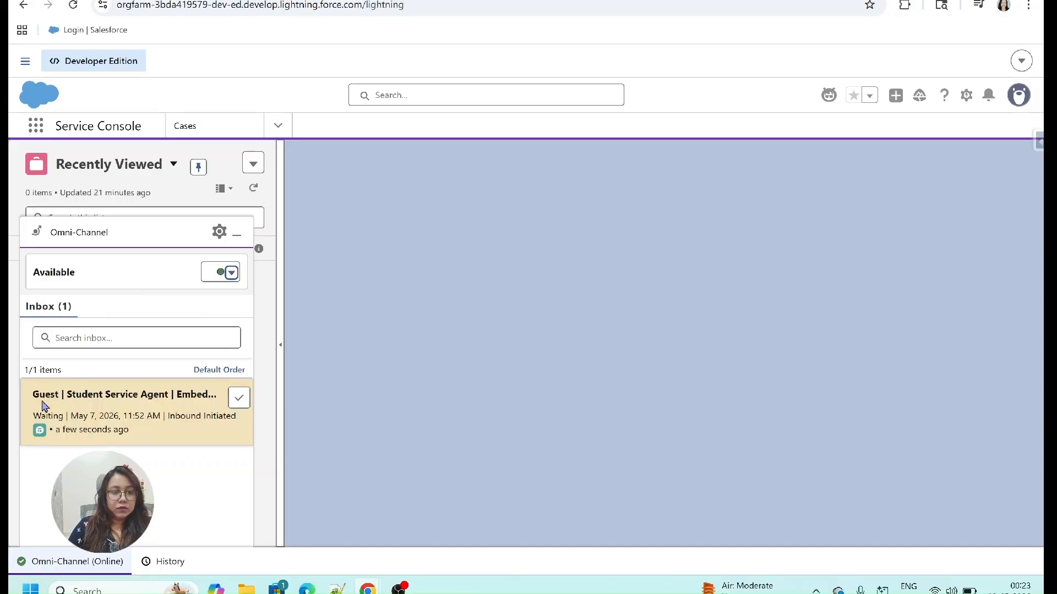
left_click(240, 400)
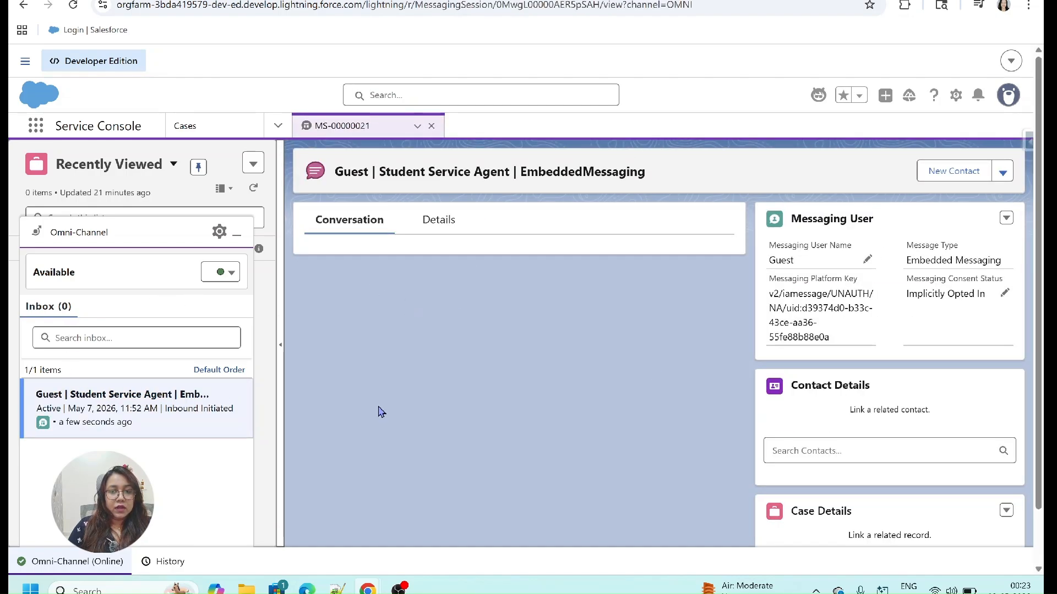
scroll(461, 366, "down", 1)
scroll(589, 347, "up", 1)
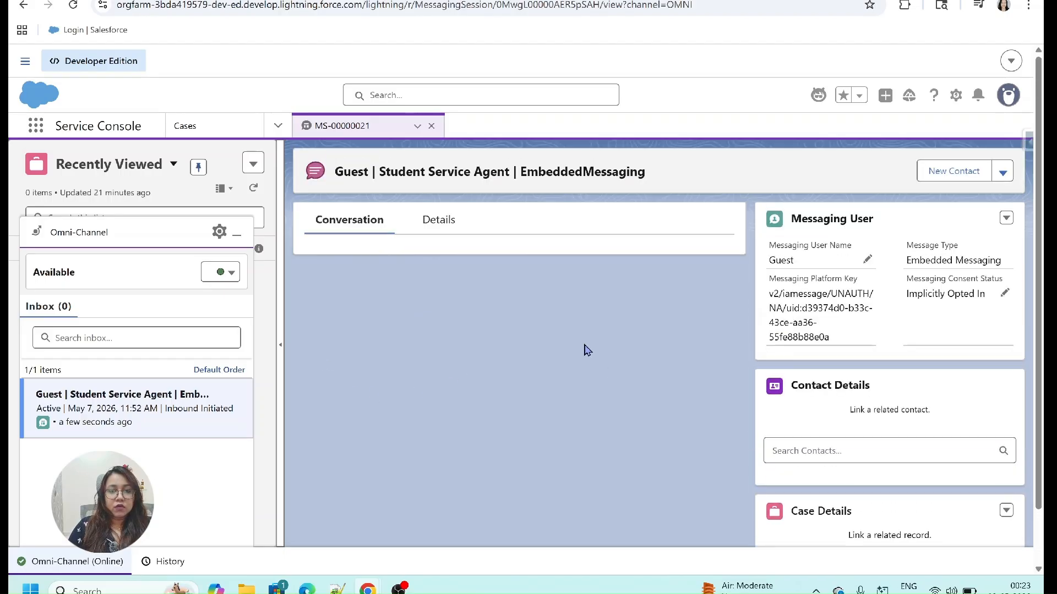